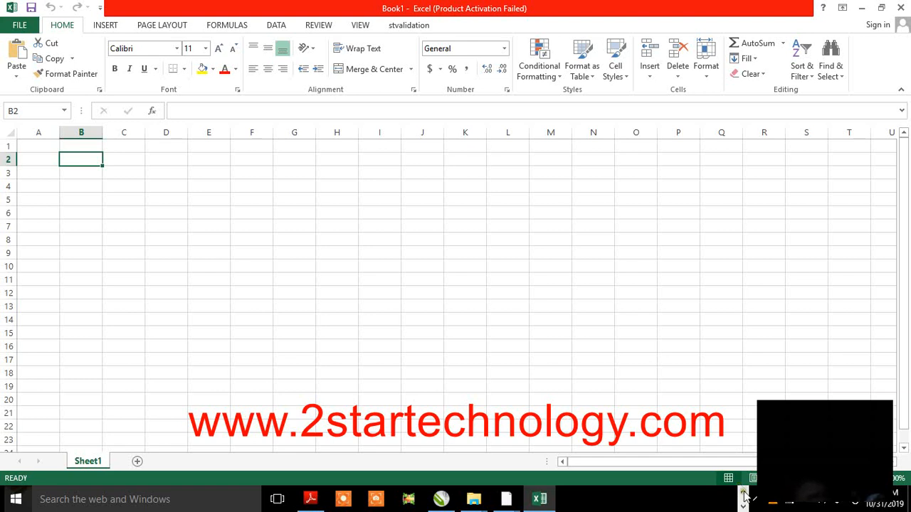
- Switch to Adobe Reader to view the formula table in excel-formulas.pdf, and return to the blank Excel workbook
click(742, 490)
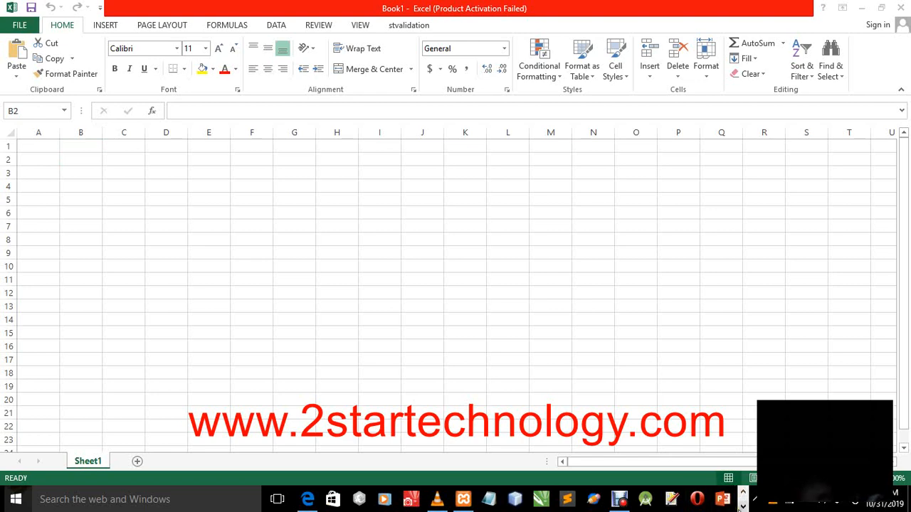
click(742, 506)
mouse_move(310, 498)
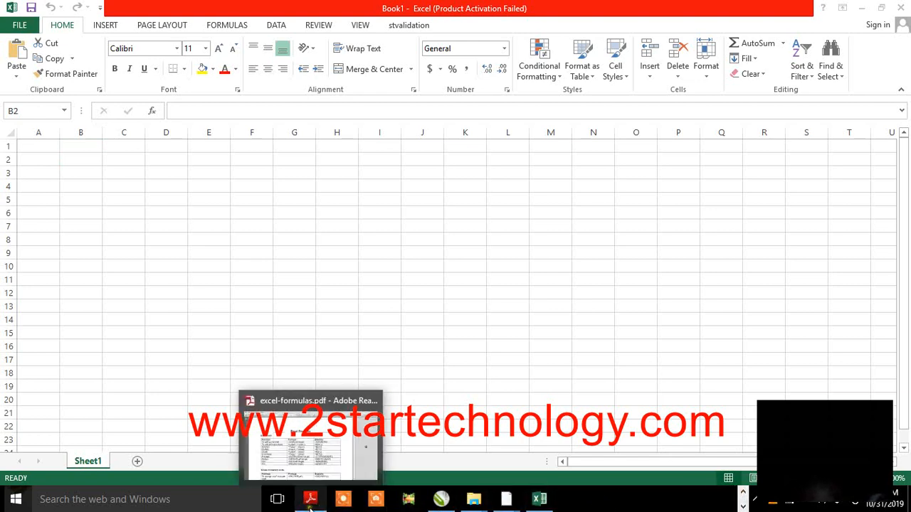
click(304, 441)
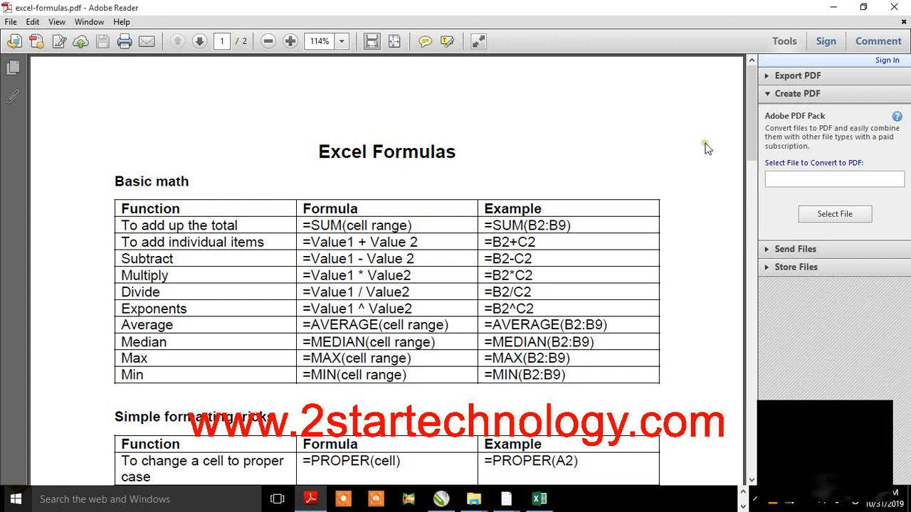
click(831, 8)
- Enter the column headings BOOK in cell B1 and PEN in cell C1
click(74, 171)
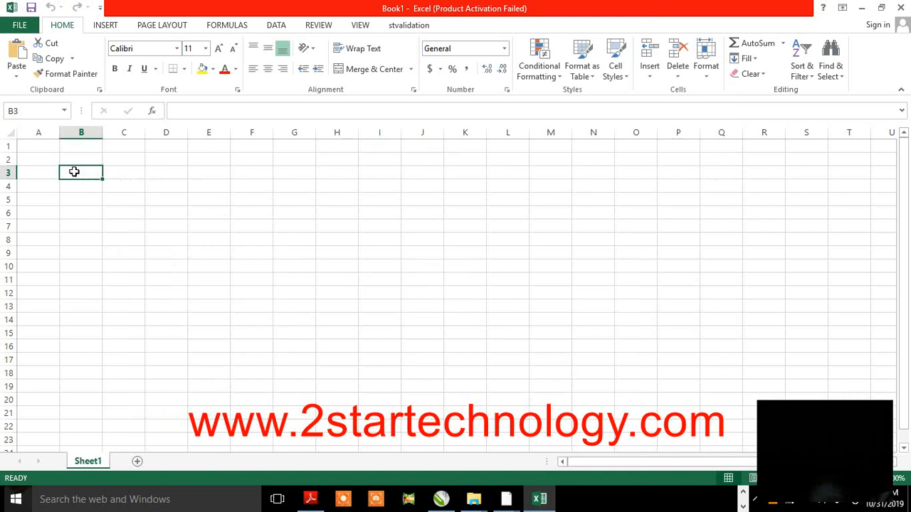
key(Up)
key(Up)
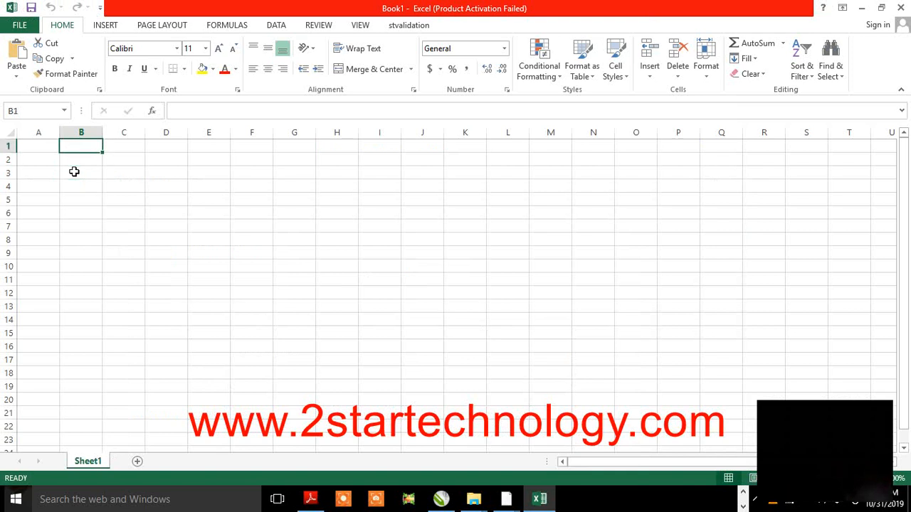
text(BOOK)
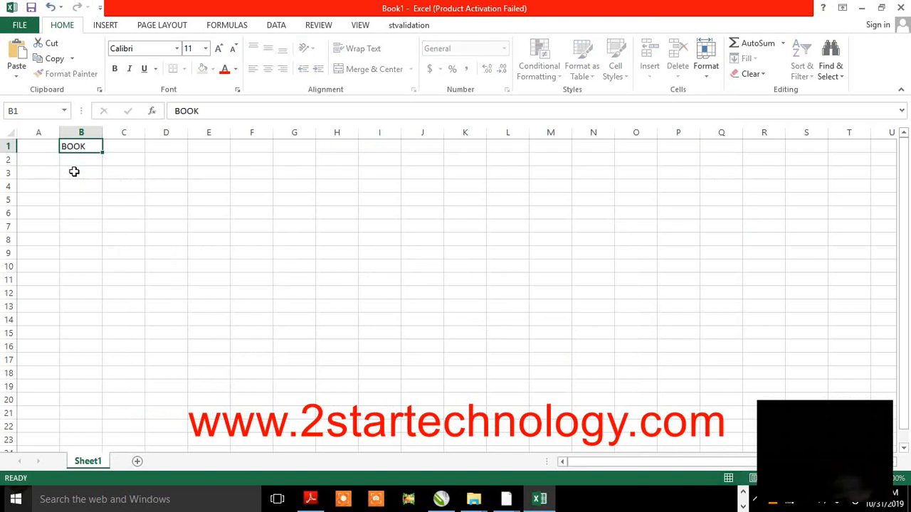
key(Tab)
key(Right)
key(Left)
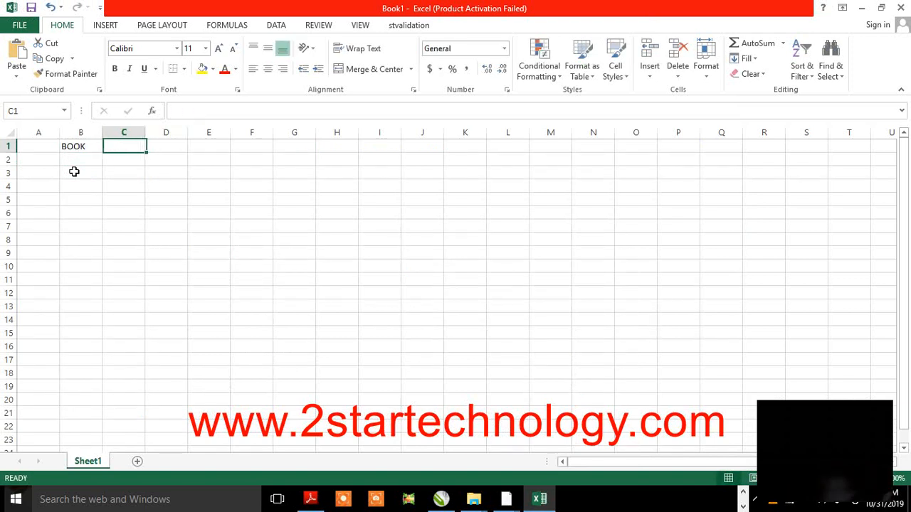
key(Left)
key(Right)
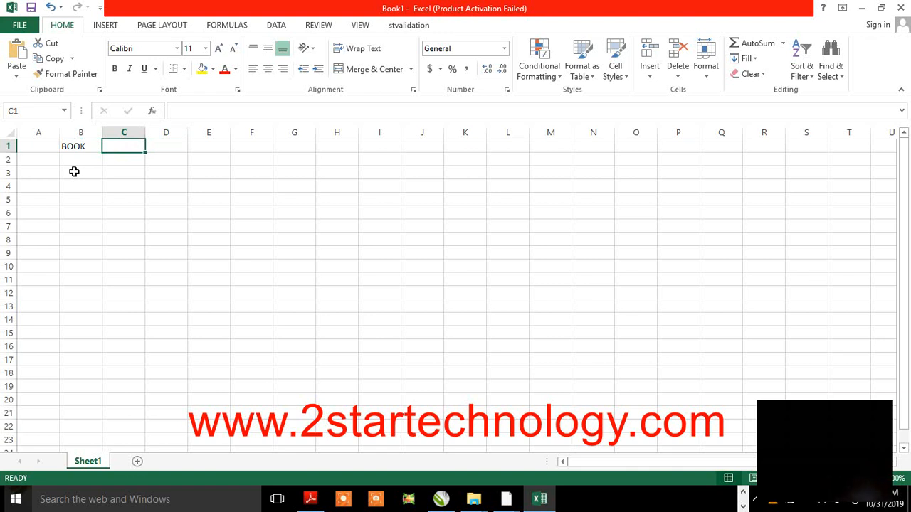
text(PEN)
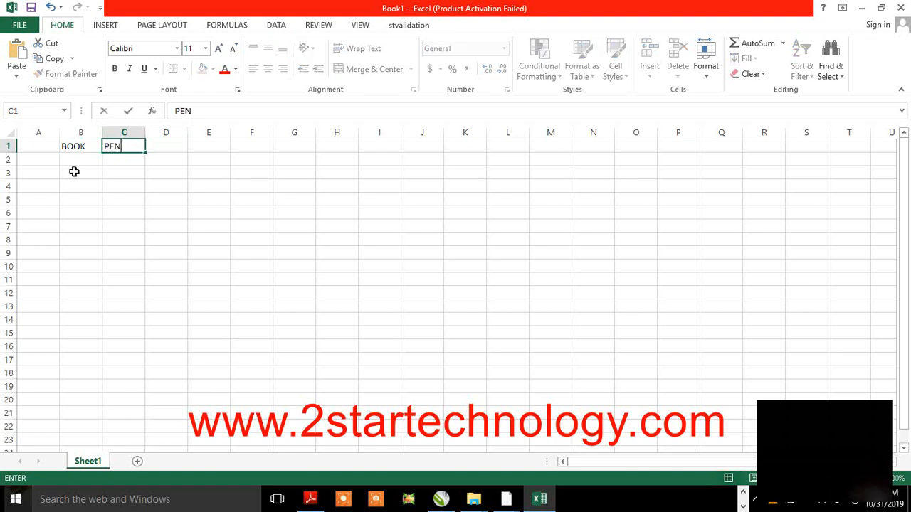
key(Tab)
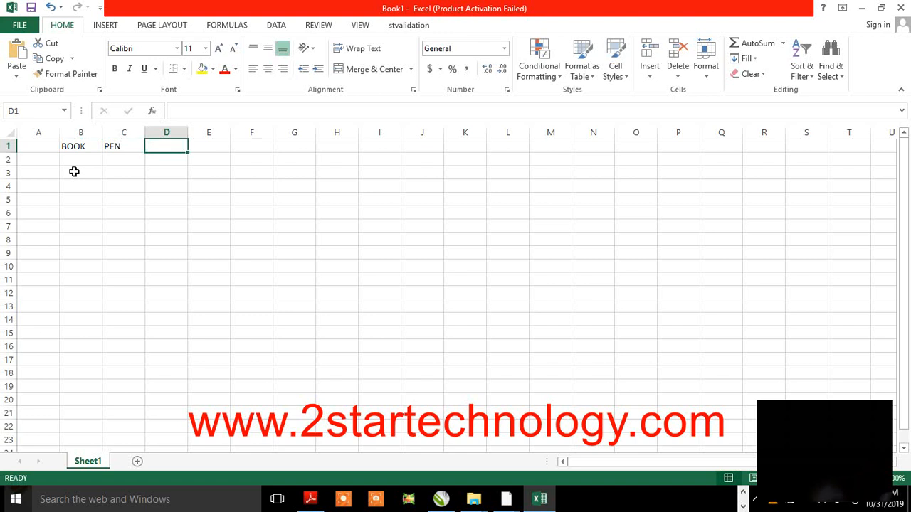
- Enter 50 under BOOK in cell B2 and 60 under PEN in cell C2
key(Down)
key(Left)
key(Left)
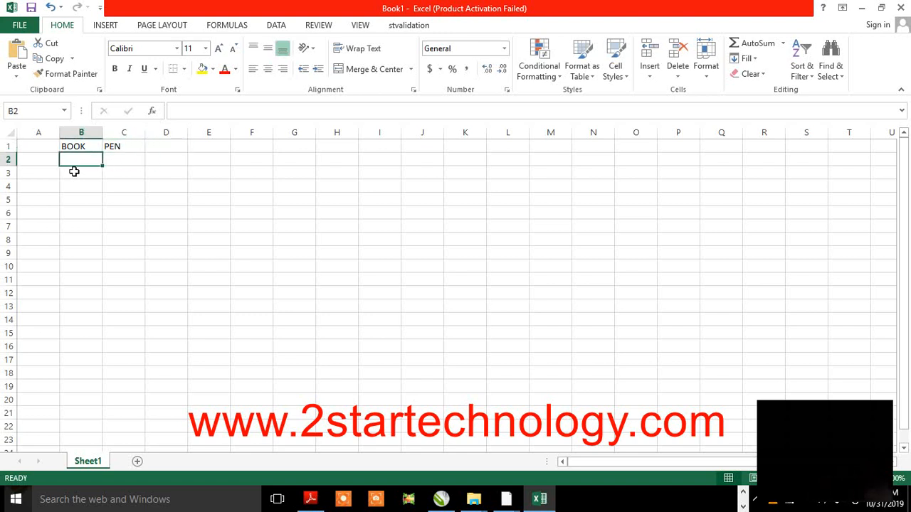
text(50)
key(Tab)
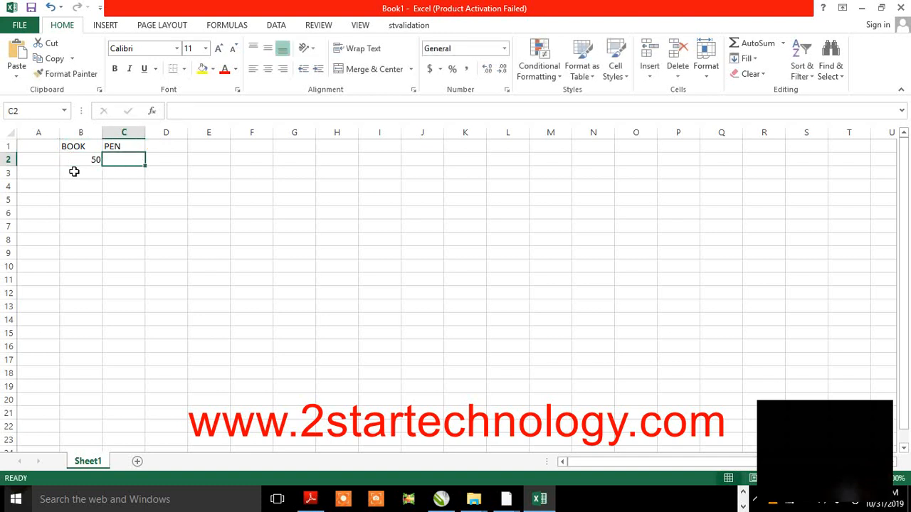
text(60)
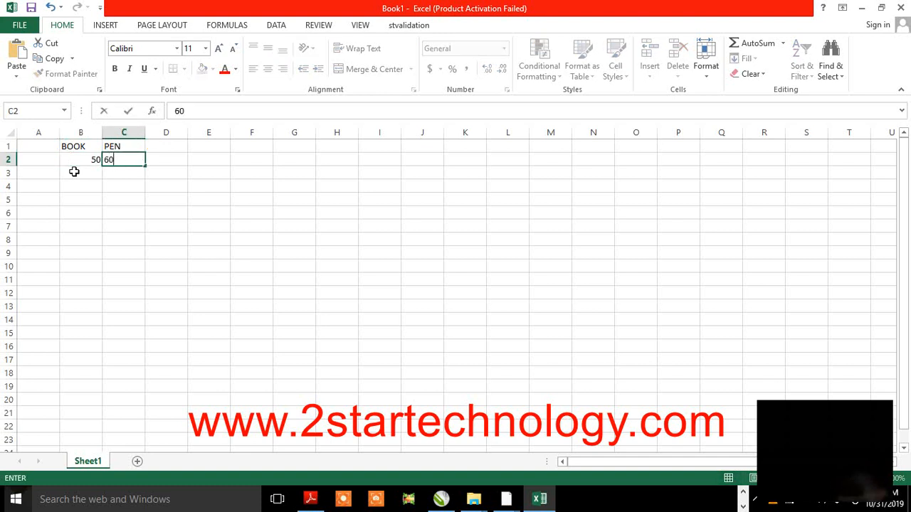
key(Tab)
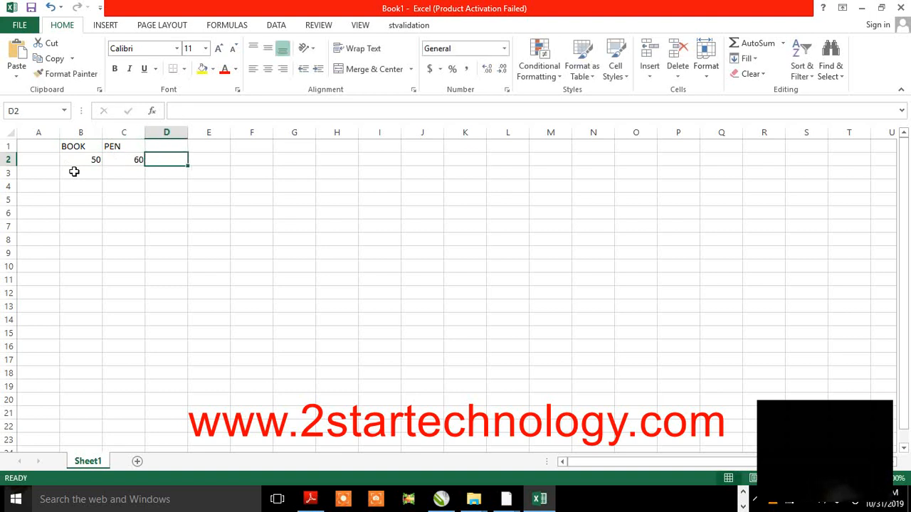
- Add up the BOOK and PEN values of row 2 in cell D2 with the formula =SUM(B2:C2)
text(=)
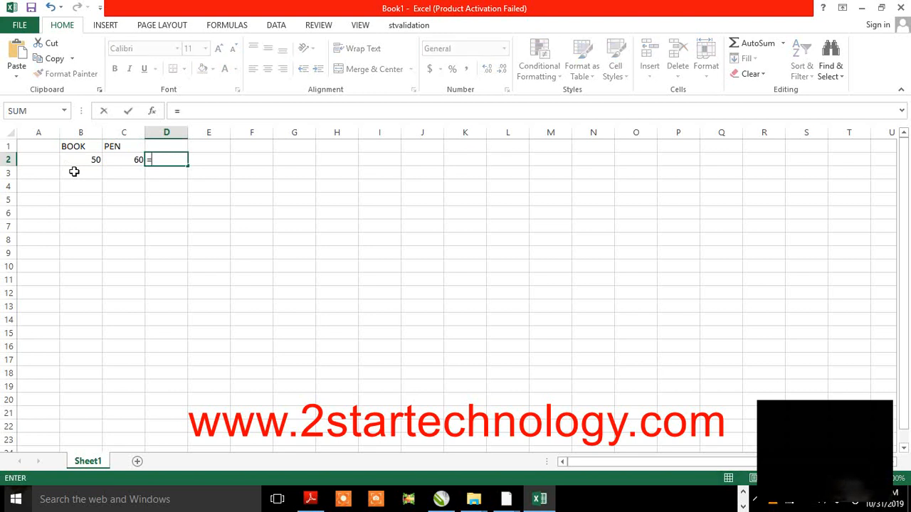
text(SUM)
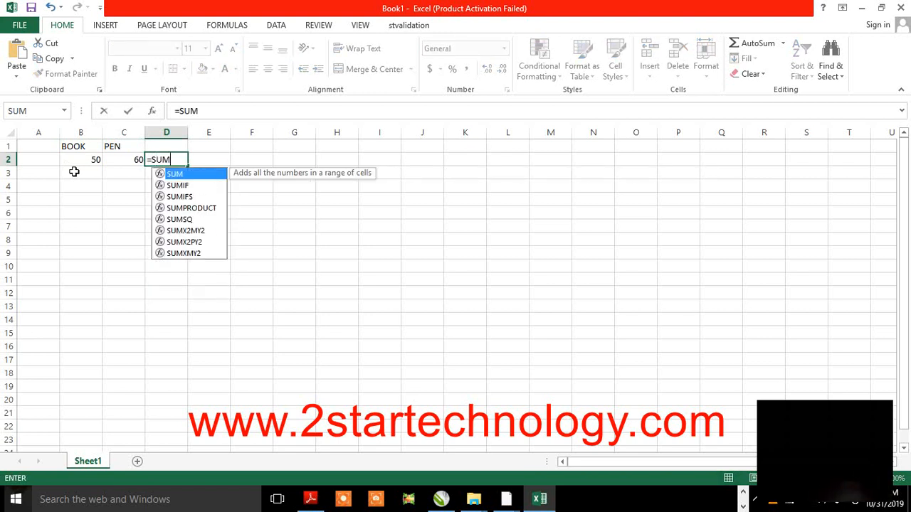
text(()
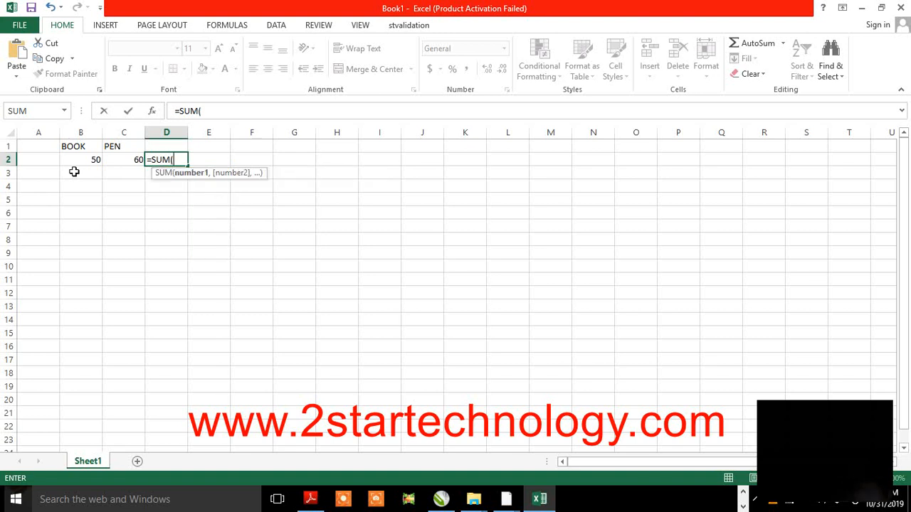
text(B1)
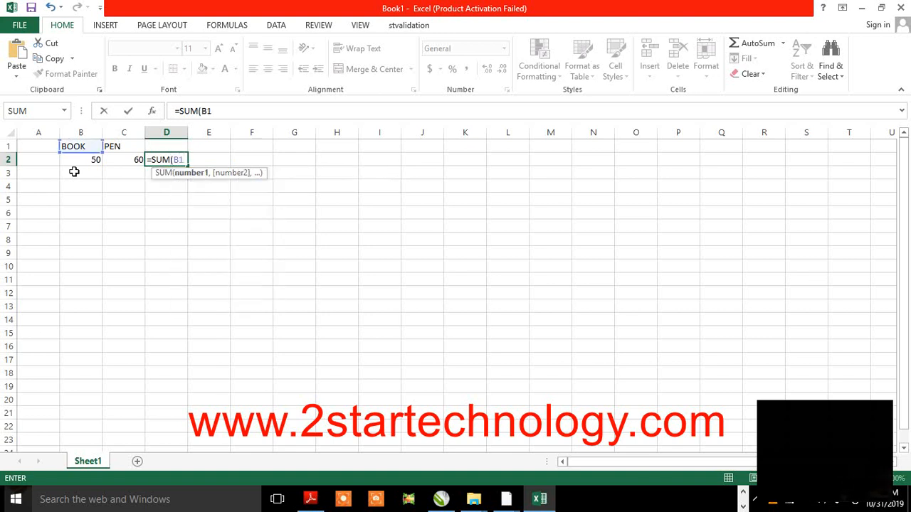
key(BackSpace)
text(2)
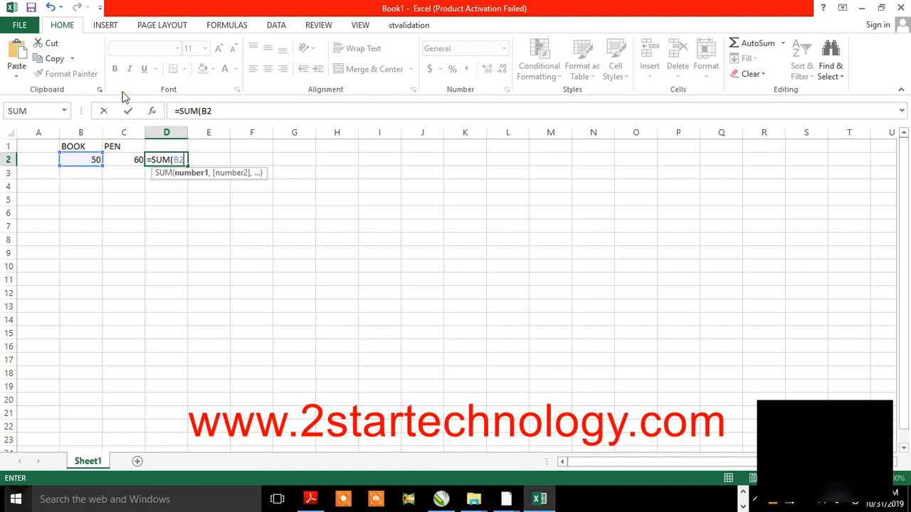
text(:)
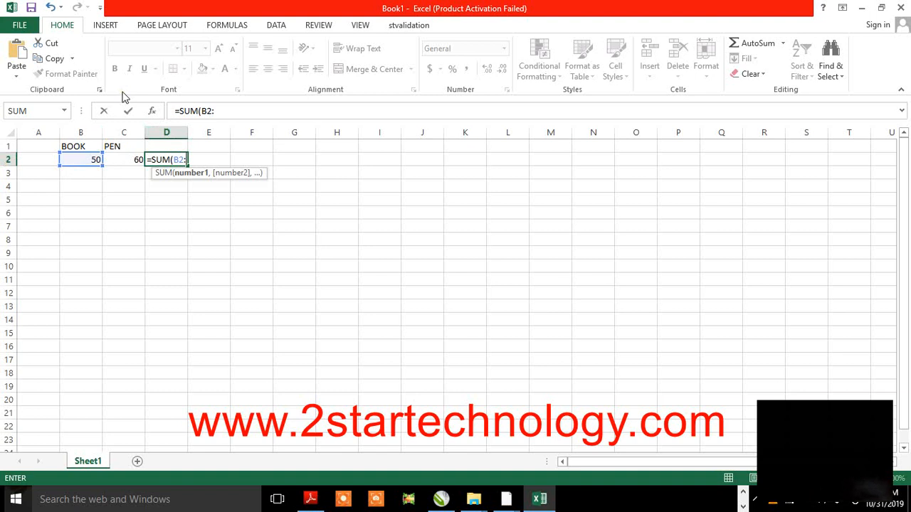
text(C2)
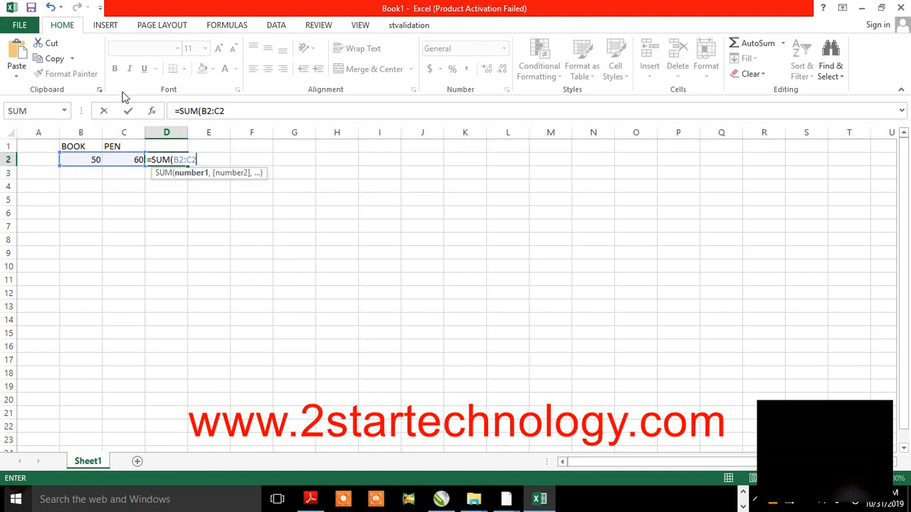
text())
key(Return)
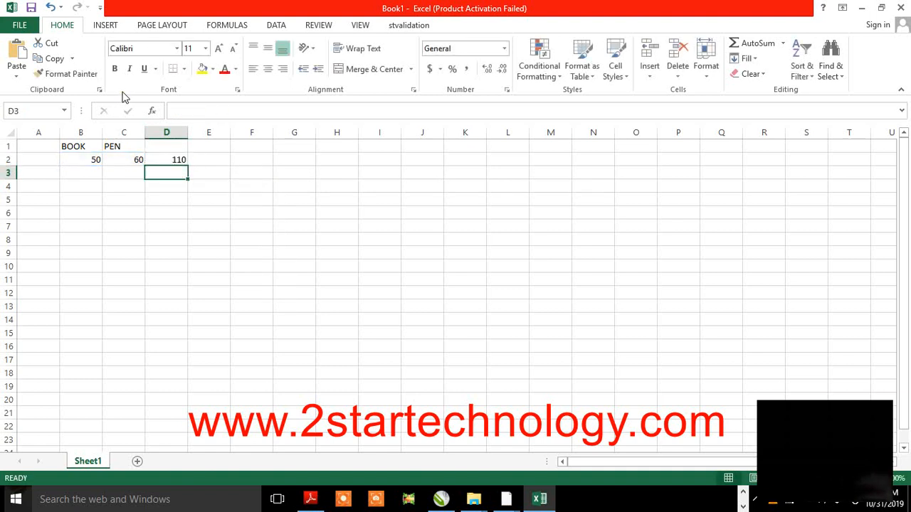
click(165, 158)
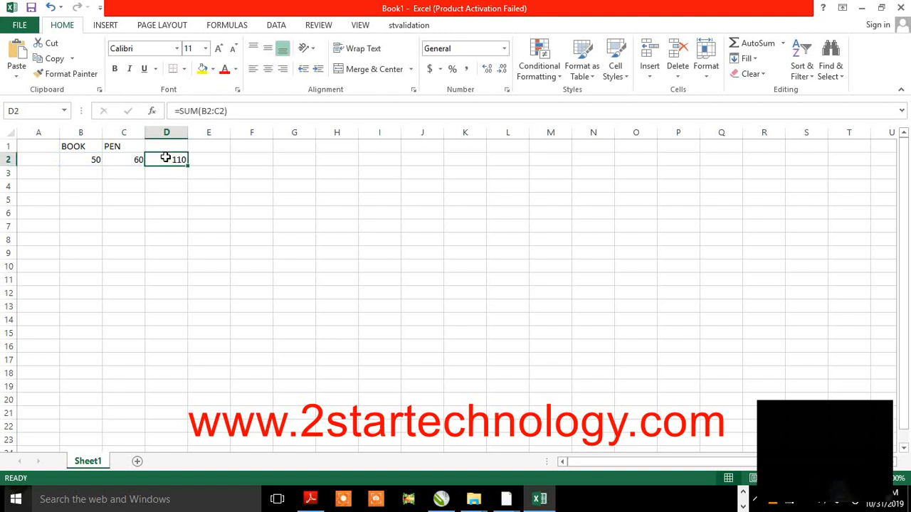
- Enter 20 in cell B3 and 40 in cell C3 as the second row of values
click(90, 168)
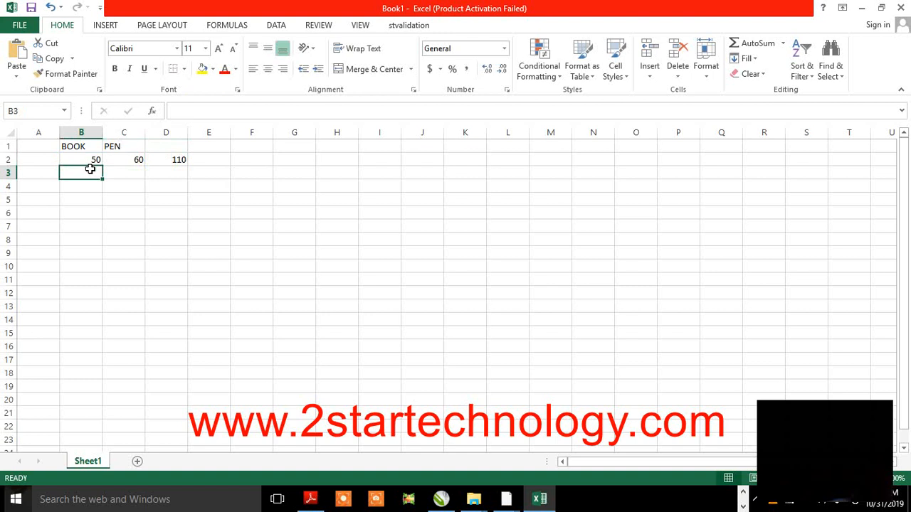
text(20)
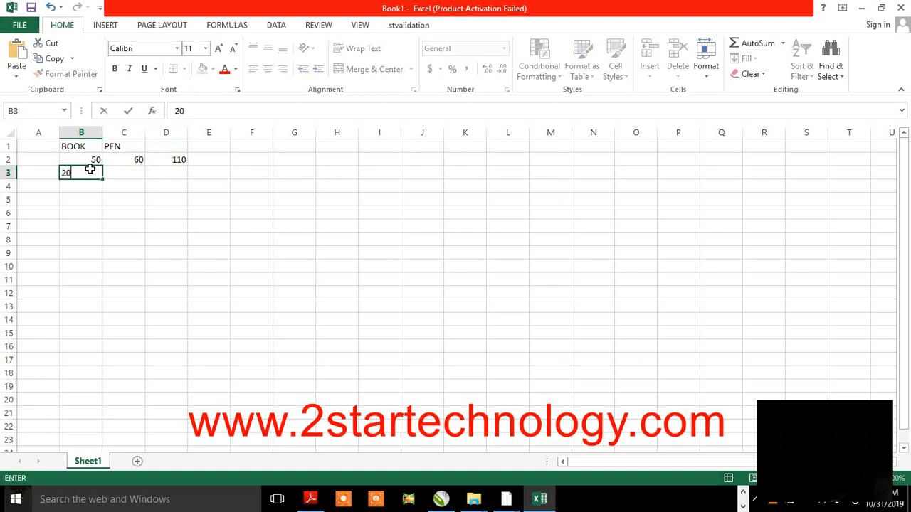
key(Tab)
text(40)
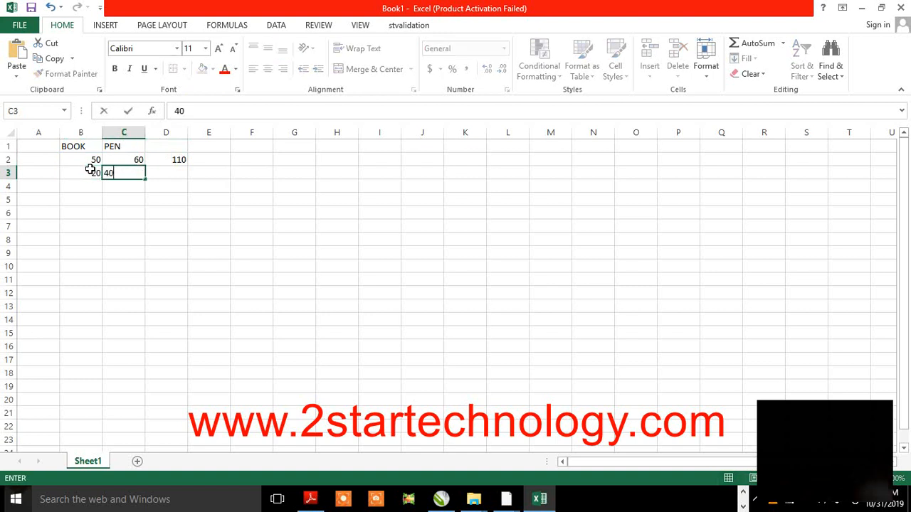
key(Tab)
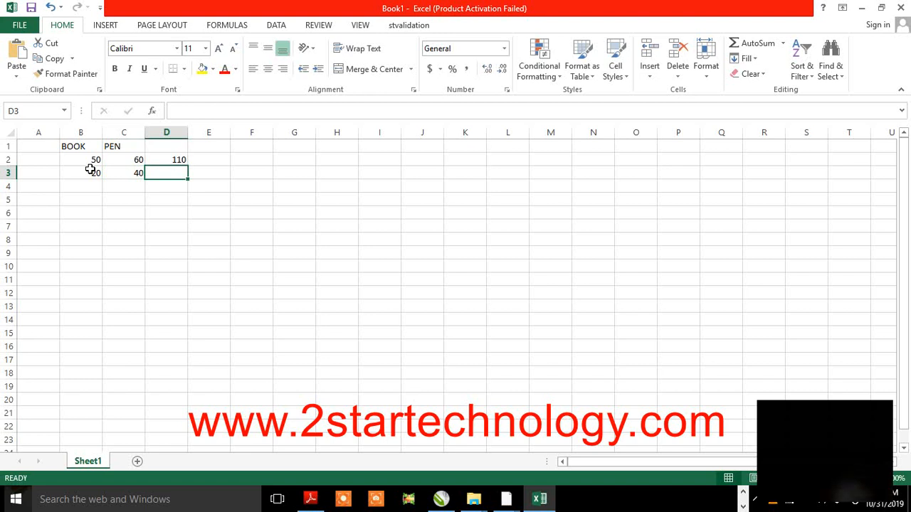
- Add up the row 3 values in cell D3 with the formula =SUM(B3:C3)
text(=)
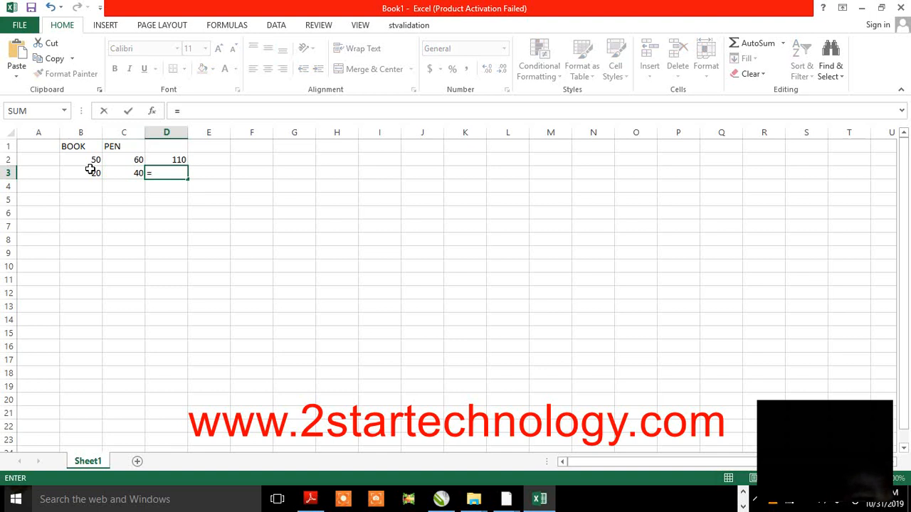
text(SUM)
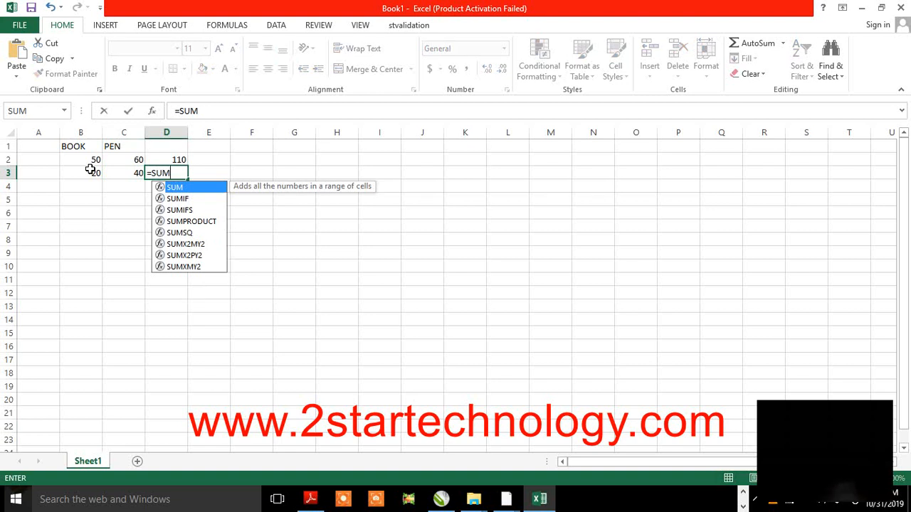
text((B)
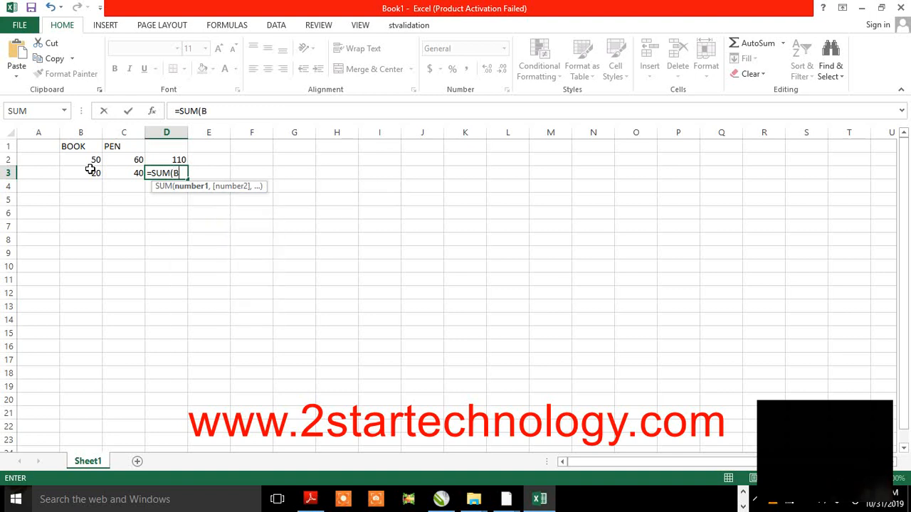
click(90, 169)
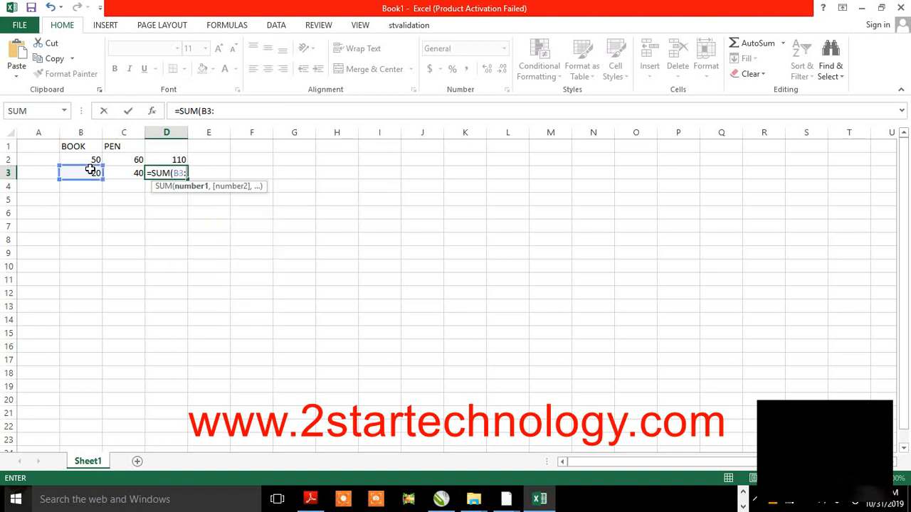
text(:C)
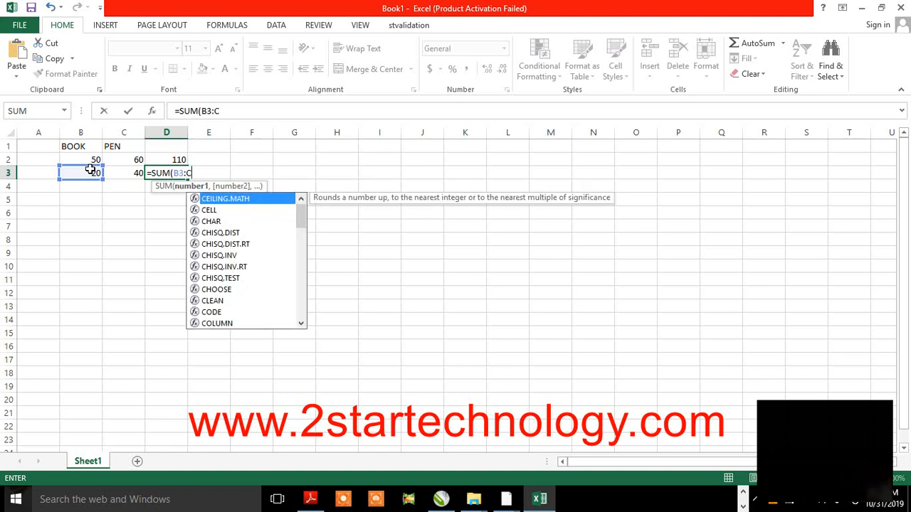
text(3)
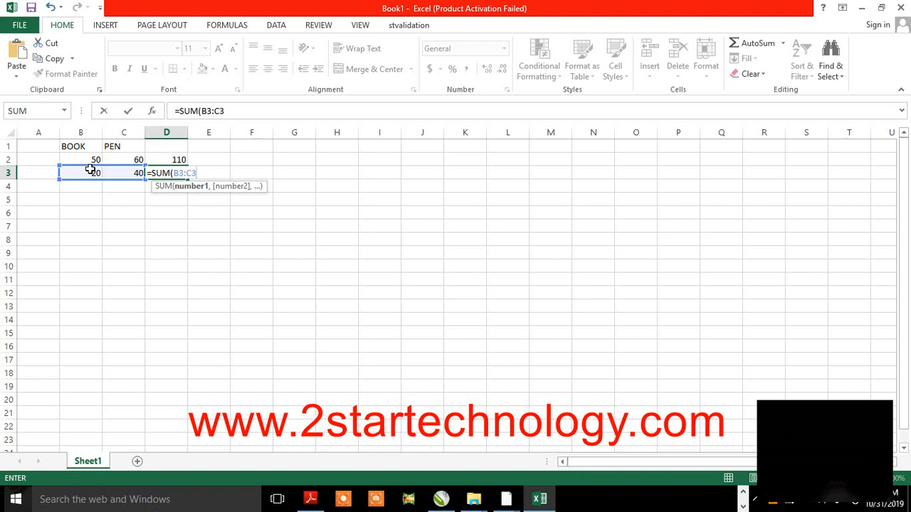
text())
key(Return)
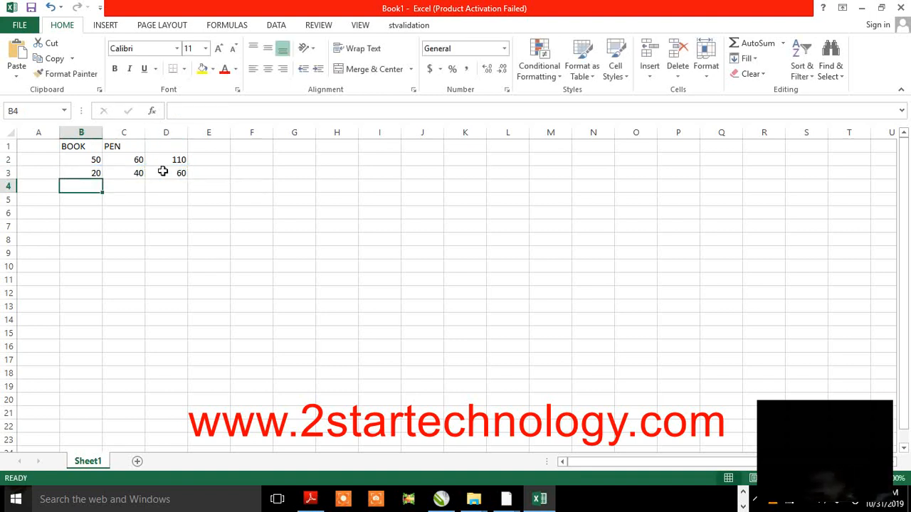
click(75, 161)
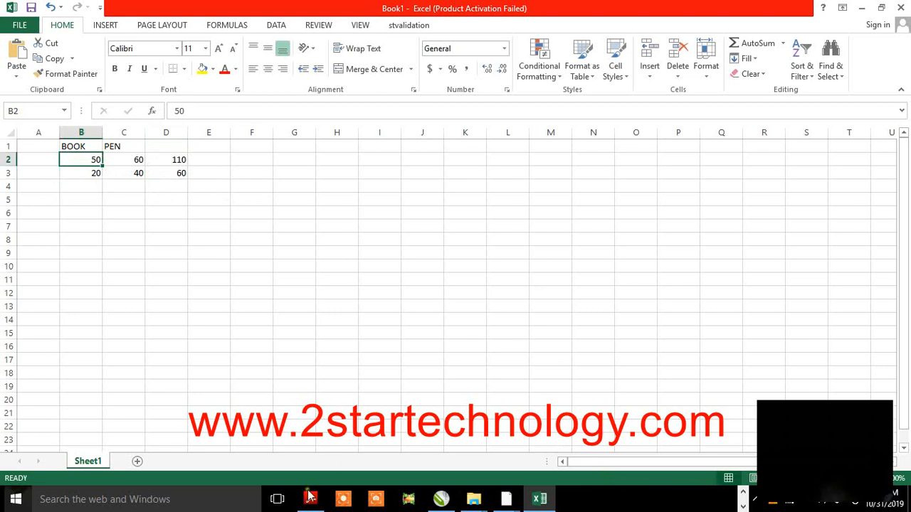
- Look up the Basic math formulas in excel-formulas.pdf in Adobe Reader and return to the Excel workbook
mouse_move(304, 507)
click(306, 463)
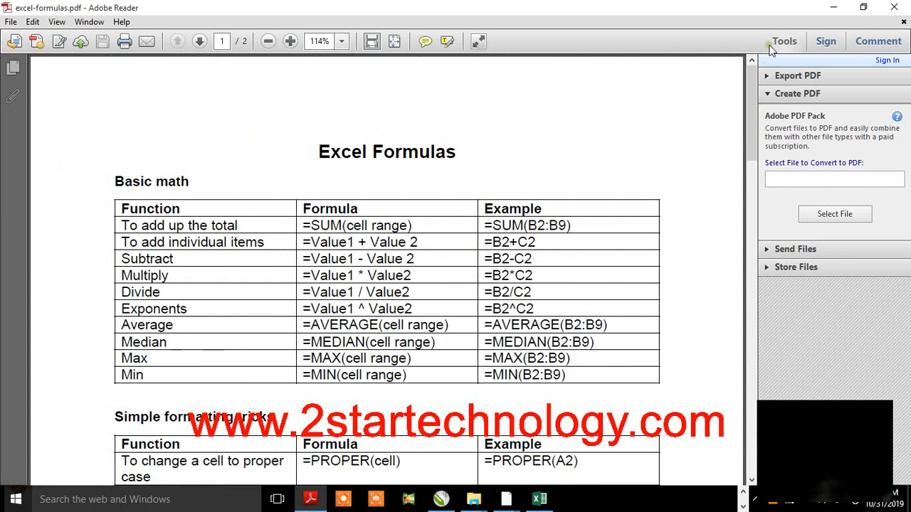
click(838, 6)
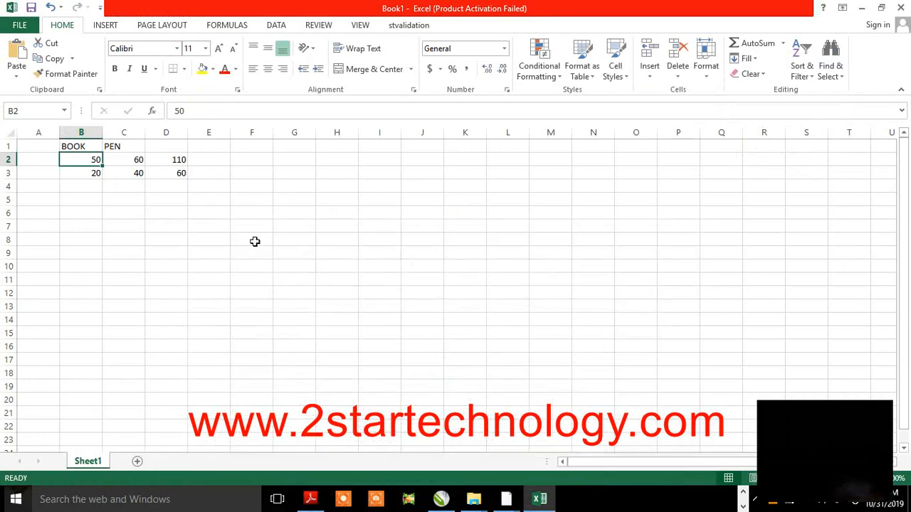
- Add up the BOOK and PEN values of row 2 in cell E2 with the formula =SUM(B2:C2)
click(206, 159)
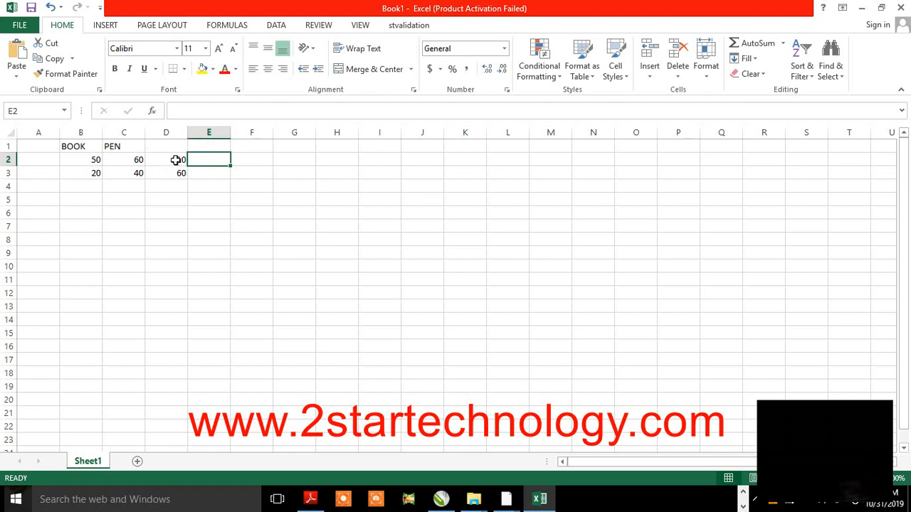
click(206, 160)
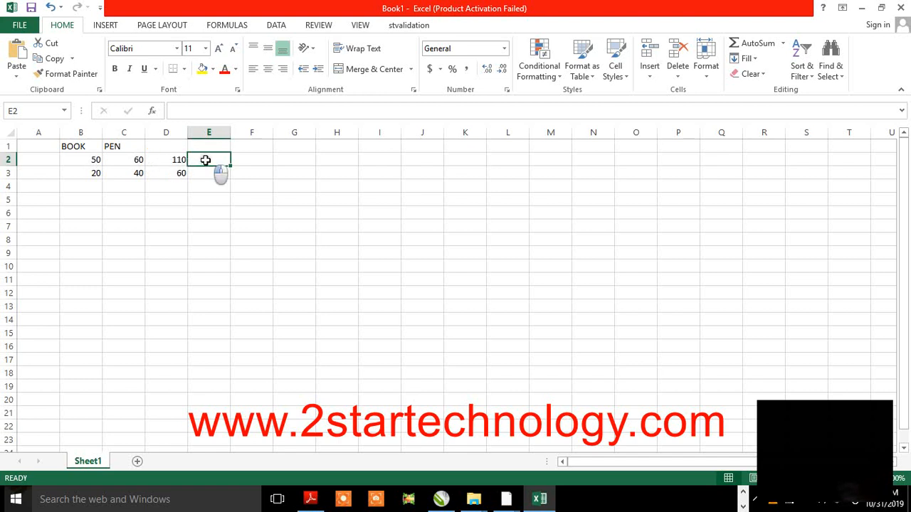
key(BackSpace)
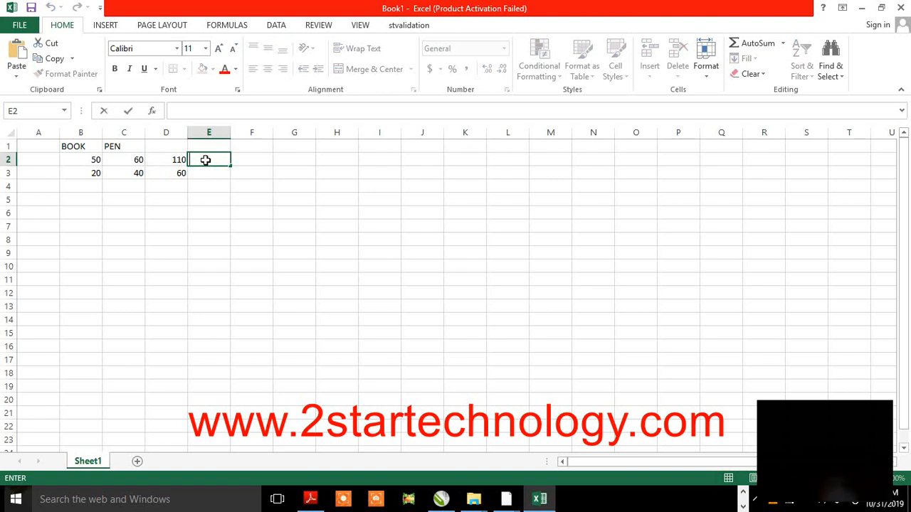
text(=)
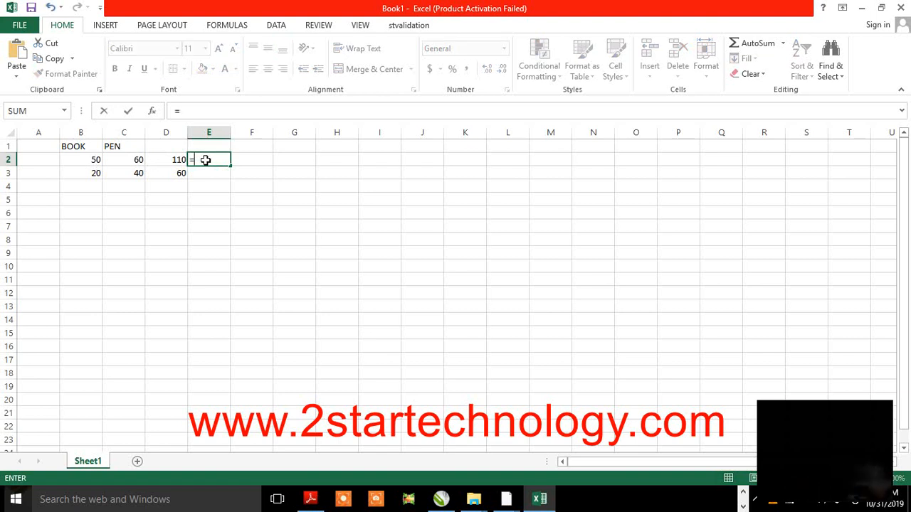
text(SUM)
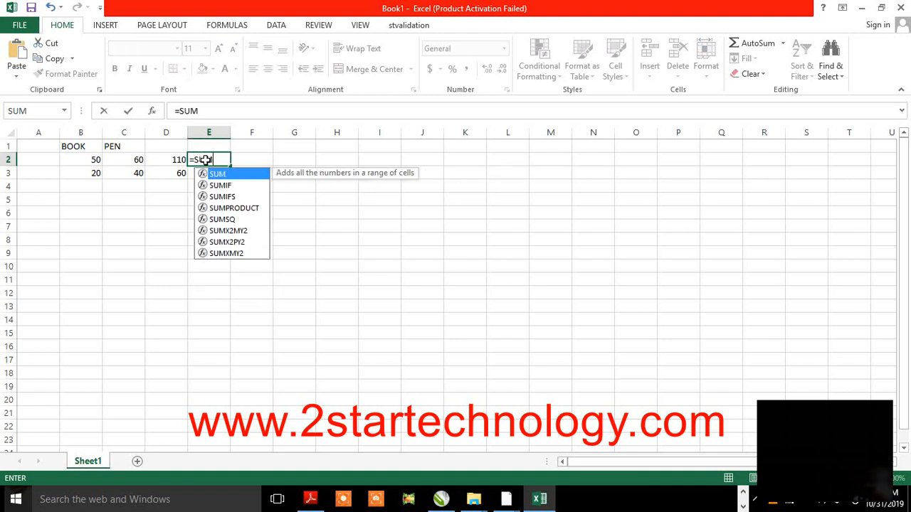
text(()
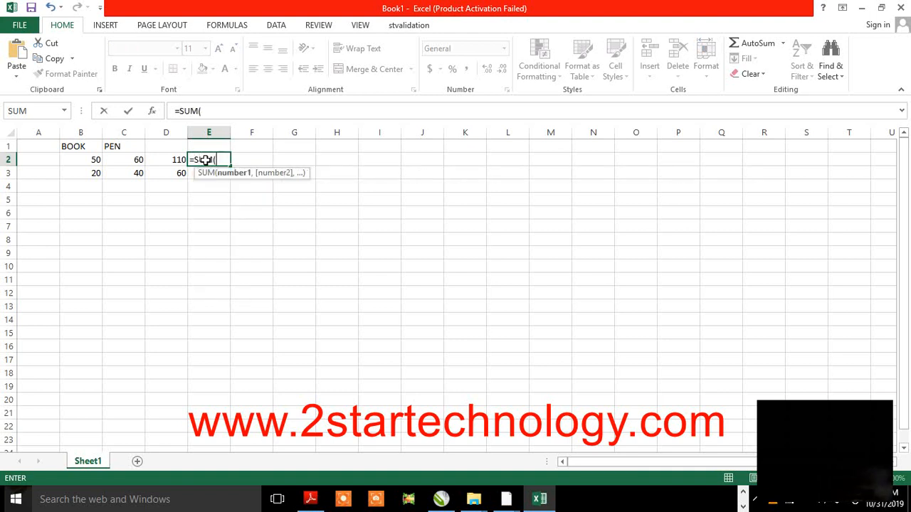
text(B)
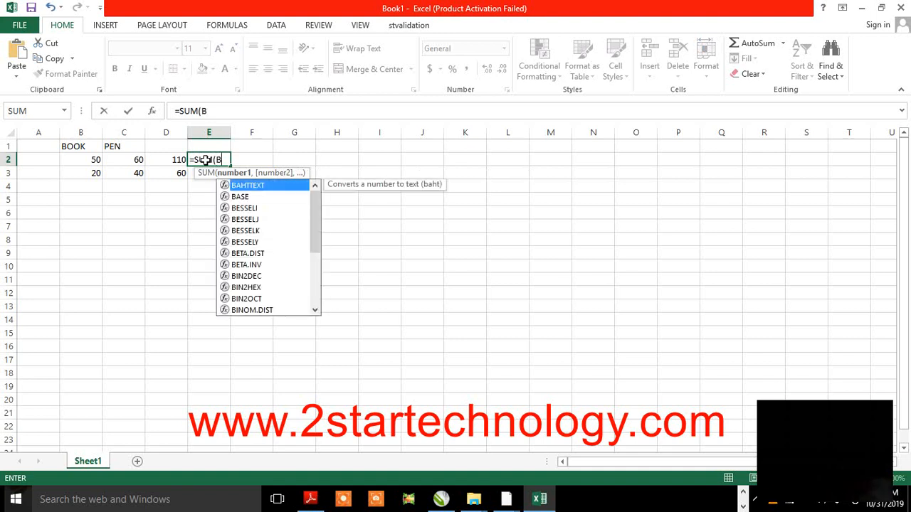
text(:)
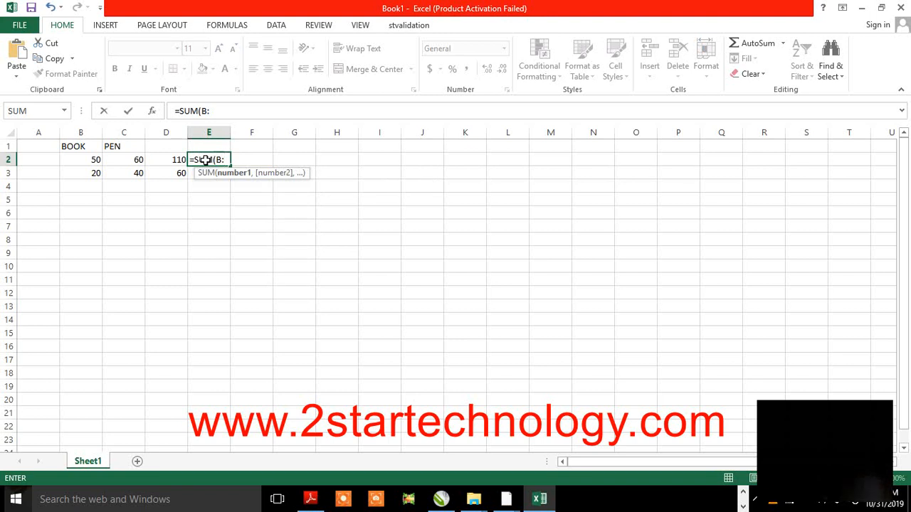
key(BackSpace)
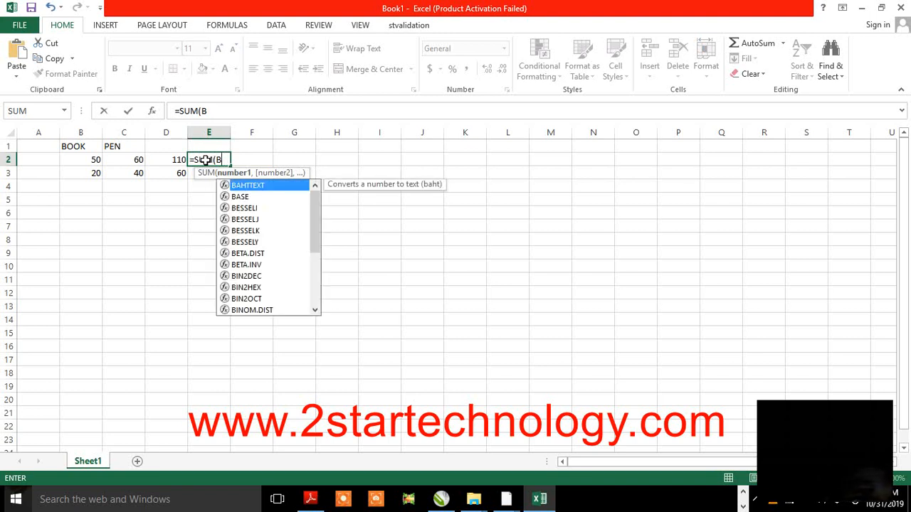
text(2:)
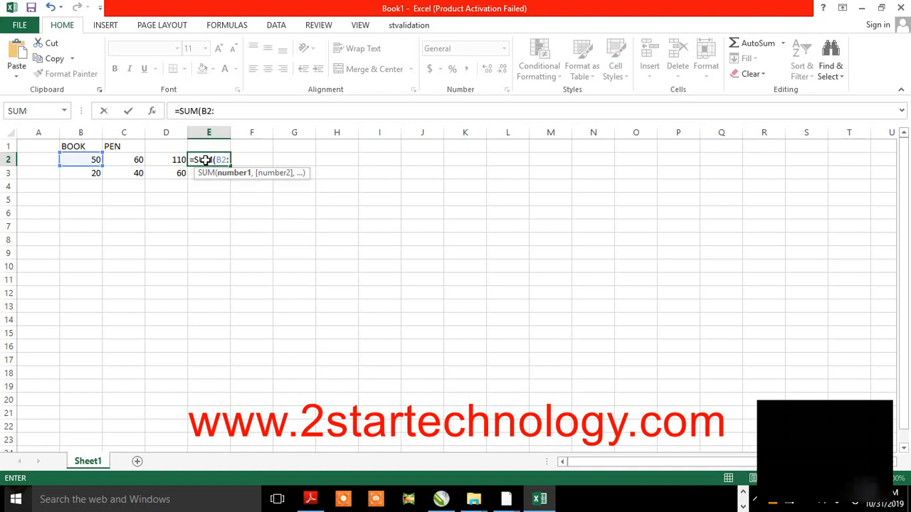
text(D)
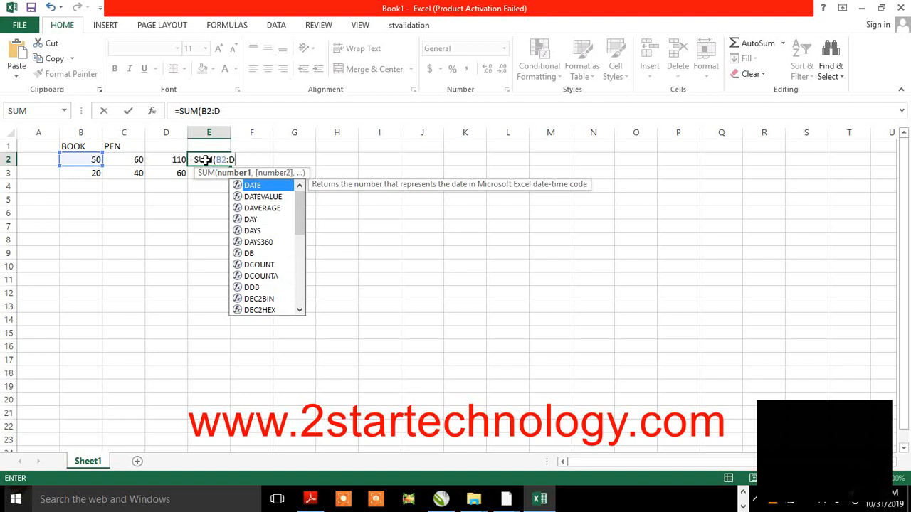
text(2)
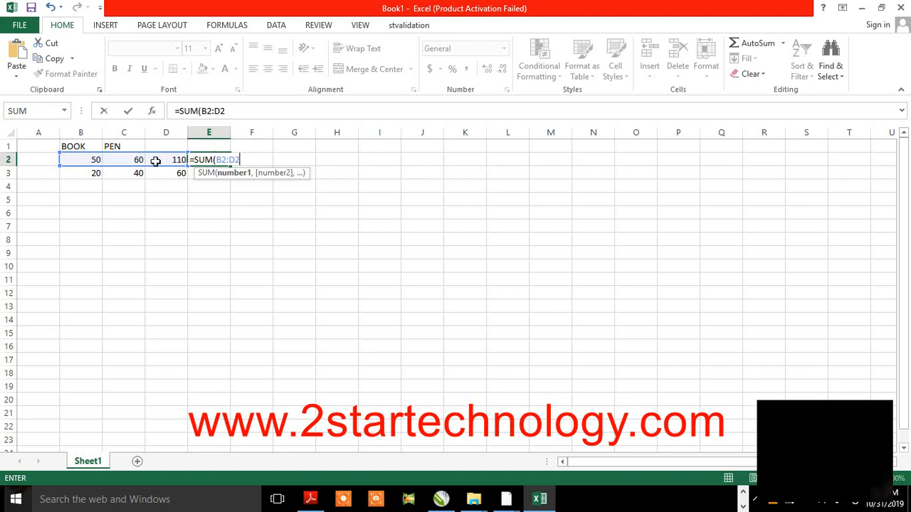
key(BackSpace)
key(BackSpace)
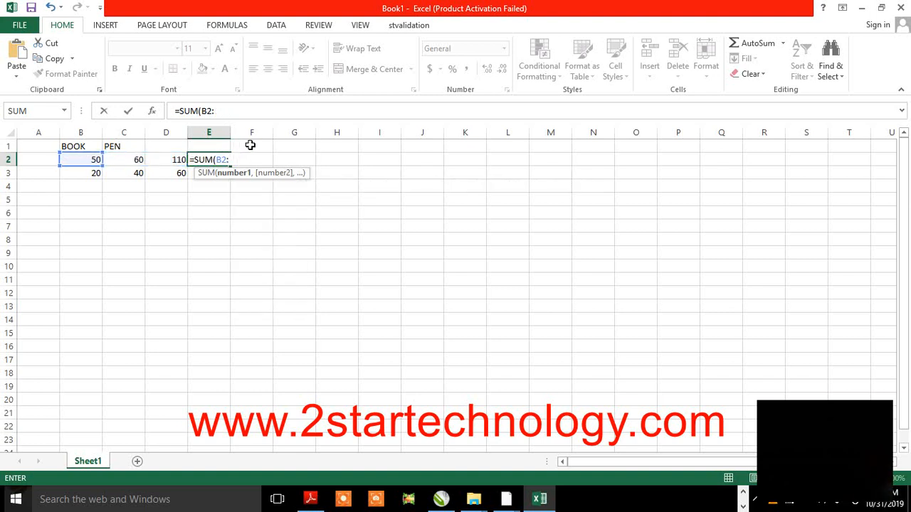
text(C)
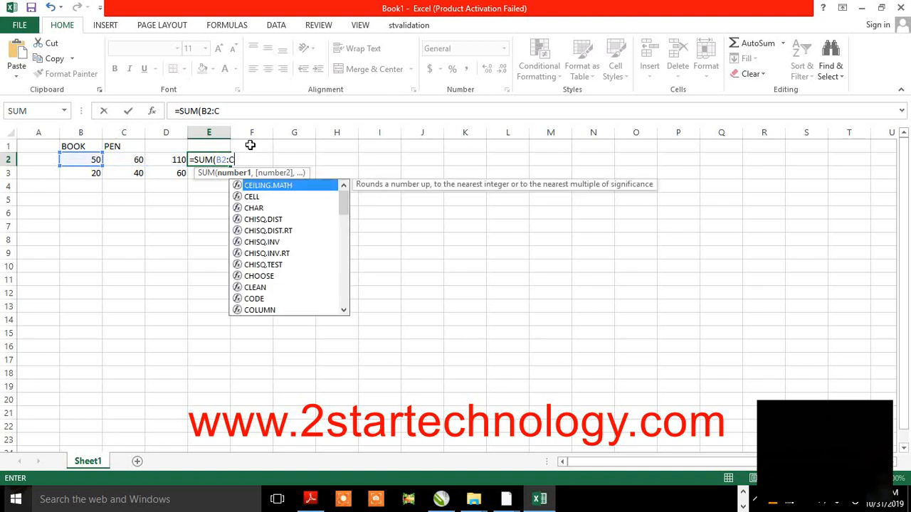
text(2)
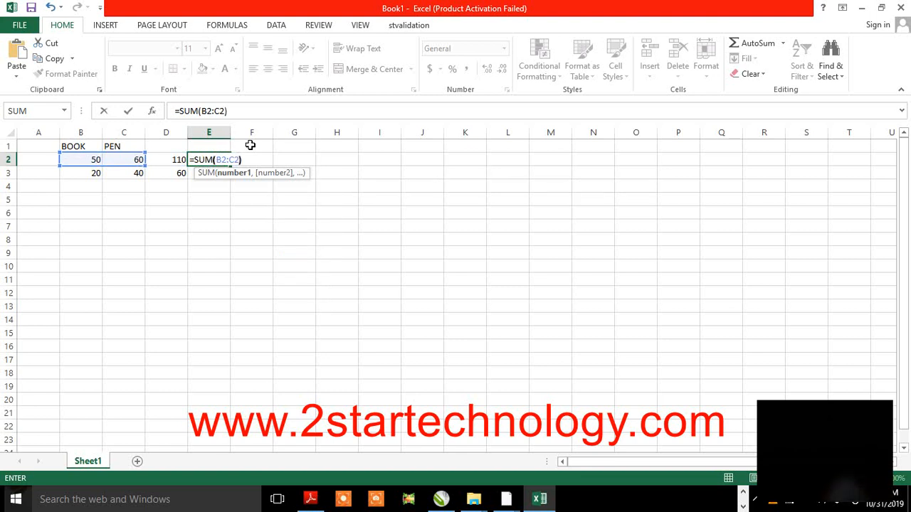
key(Return)
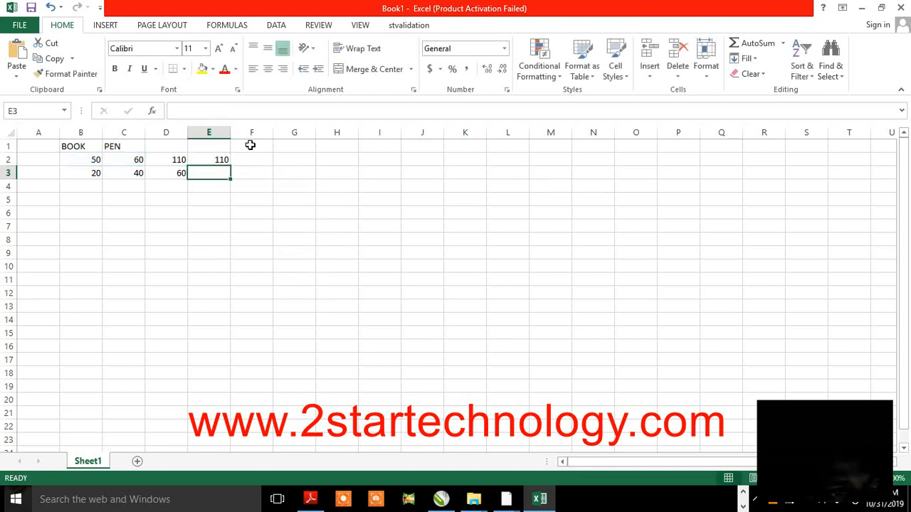
- Review the row 2 formulas in cells E2 and D2 against the BOOK value in B2
click(205, 161)
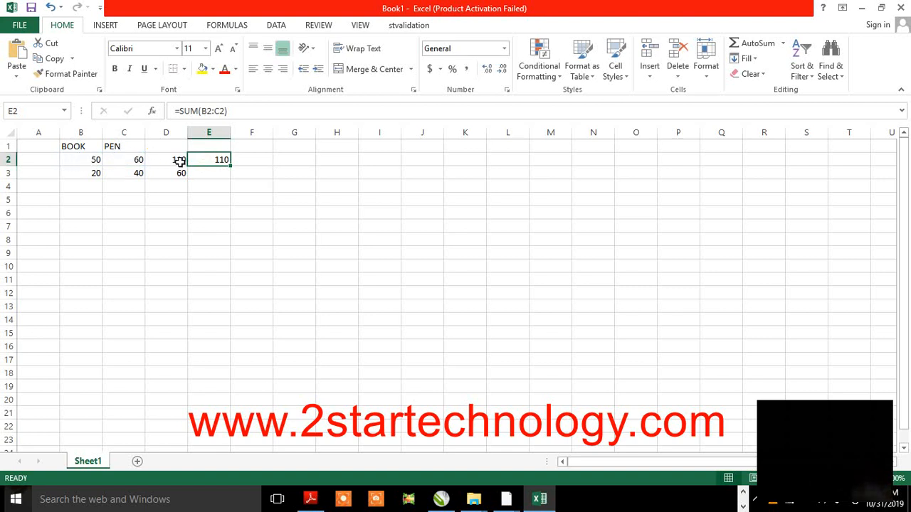
click(82, 162)
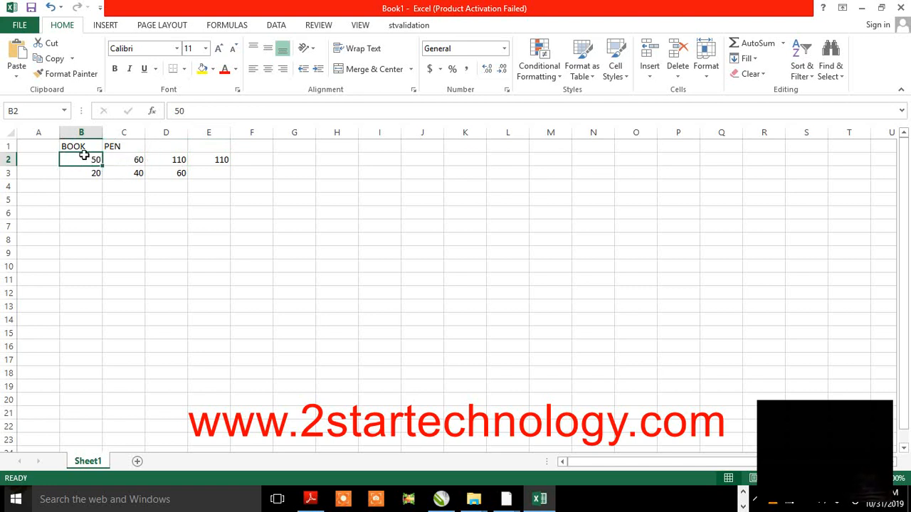
click(172, 165)
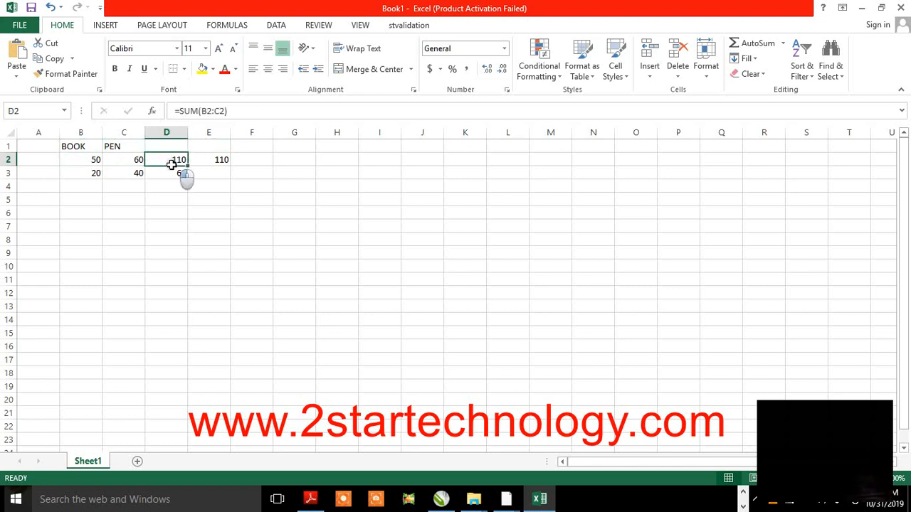
click(85, 163)
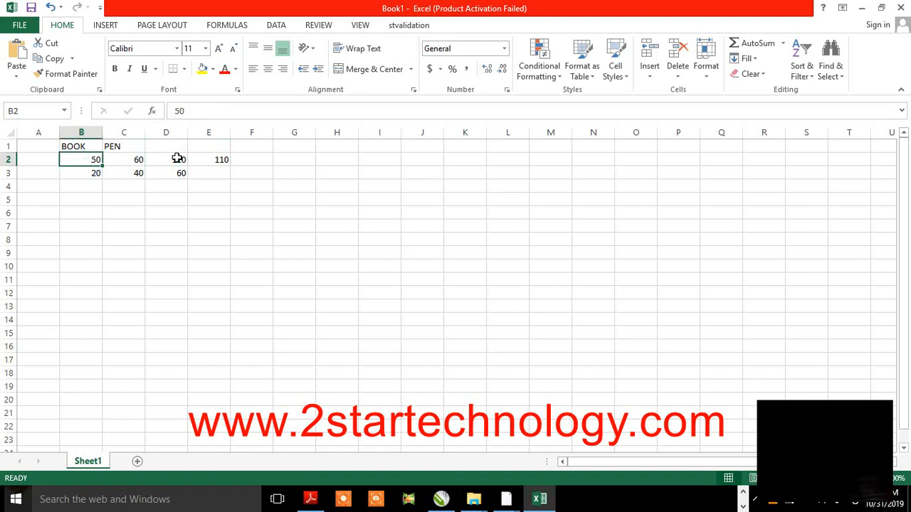
click(175, 158)
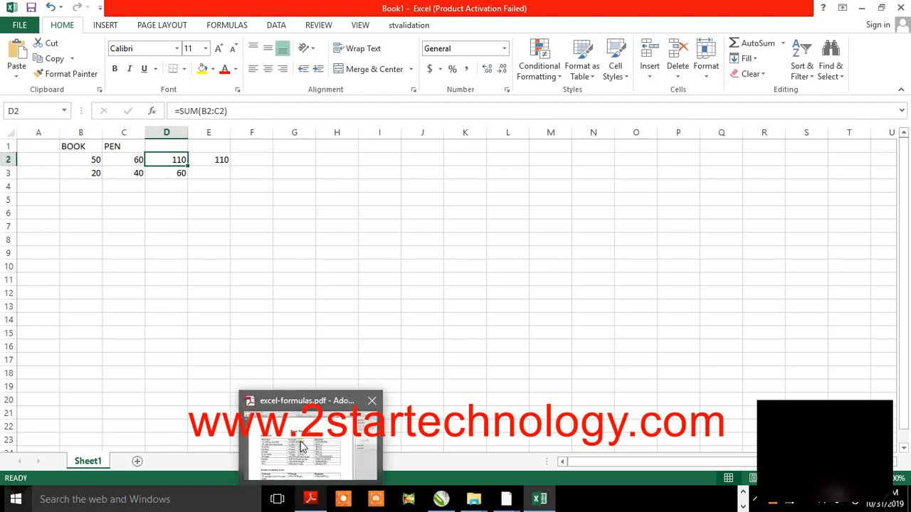
- Consult excel-formulas.pdf in Adobe Reader, and subtract PEN from BOOK for row 3 in Excel cell E3 with the formula =(B3-C3)
click(310, 499)
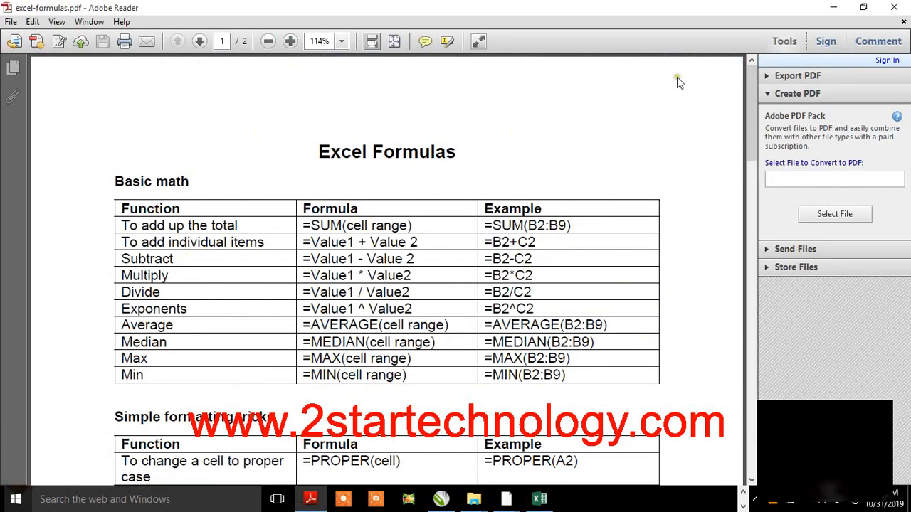
click(830, 9)
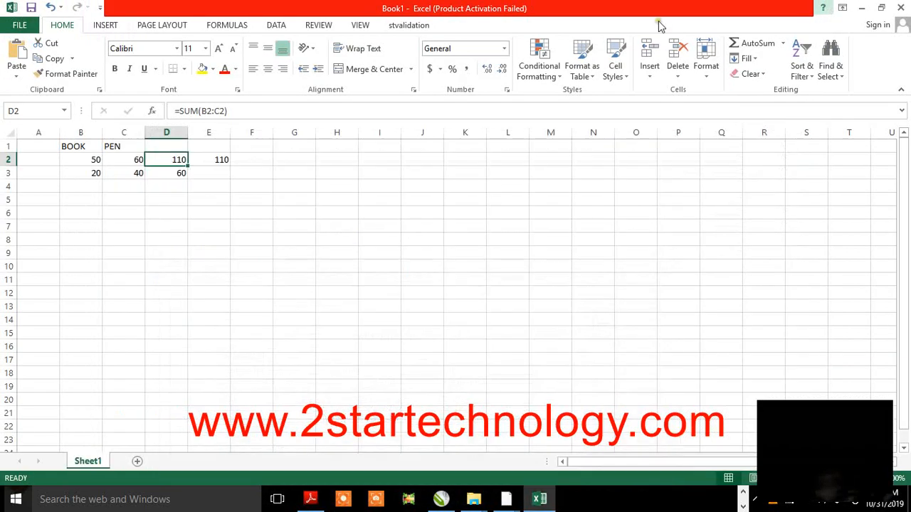
click(200, 172)
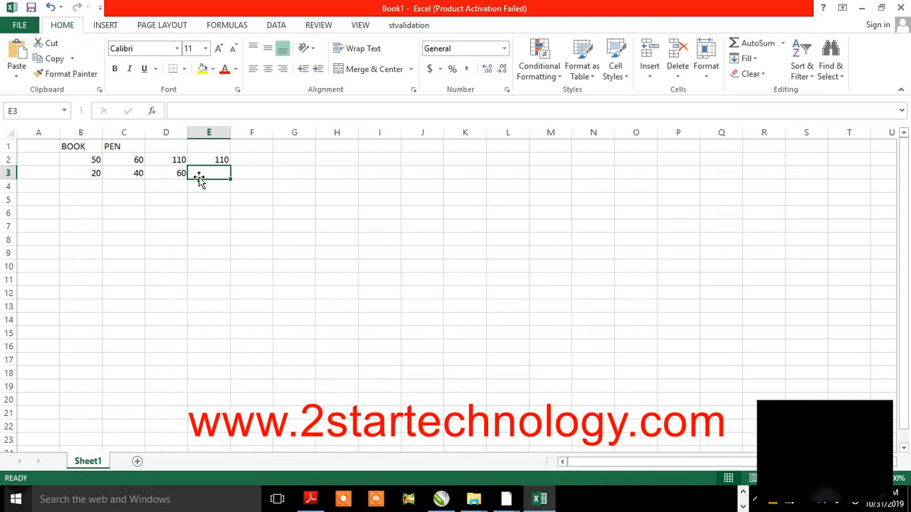
text(=)
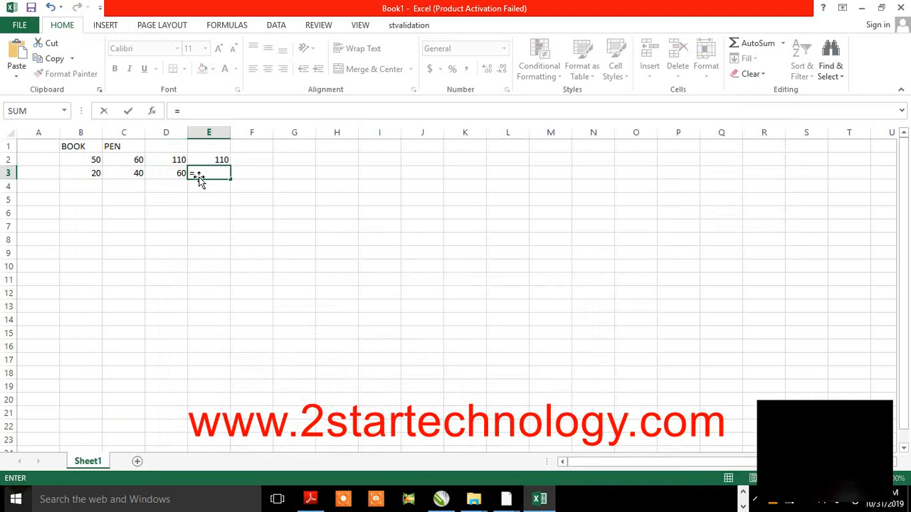
text(()
text(B)
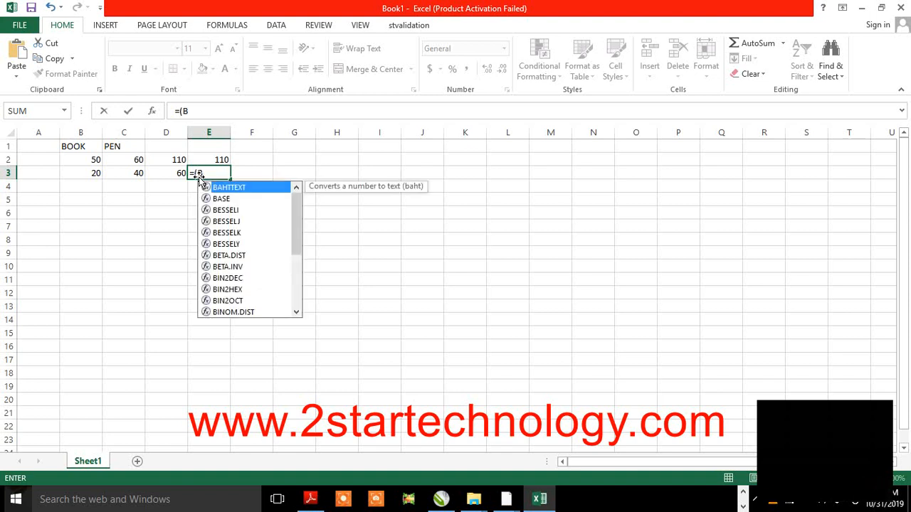
text(3)
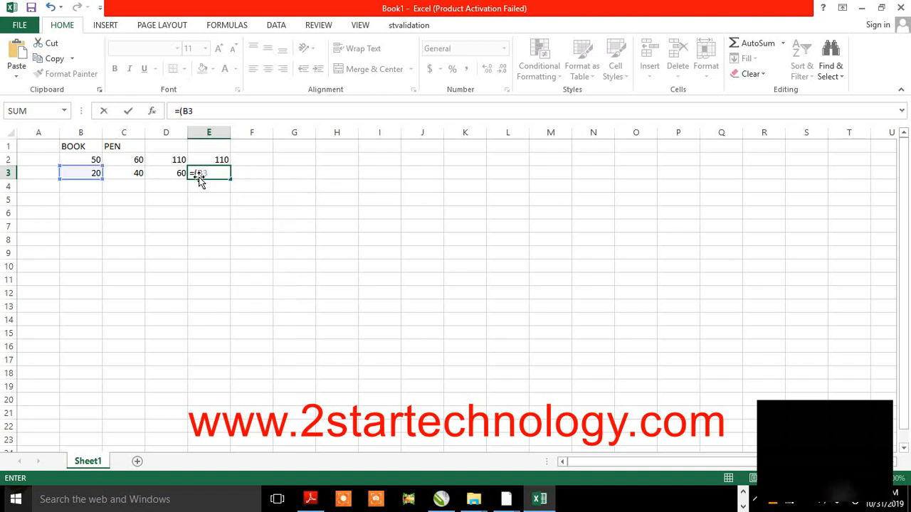
text(-)
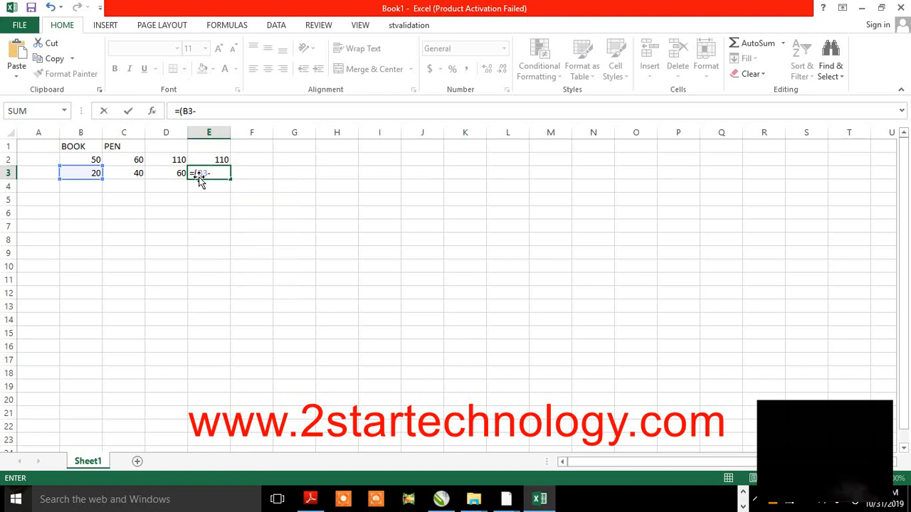
text(C3)
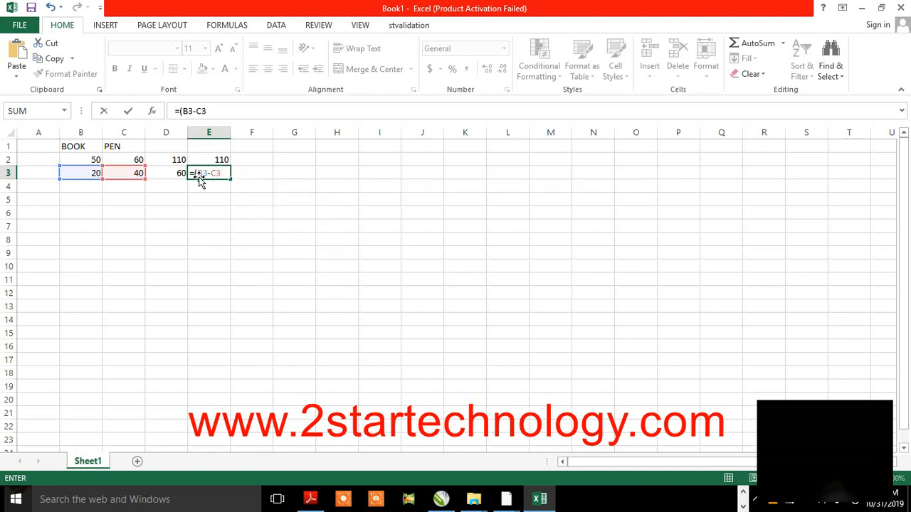
text())
key(Return)
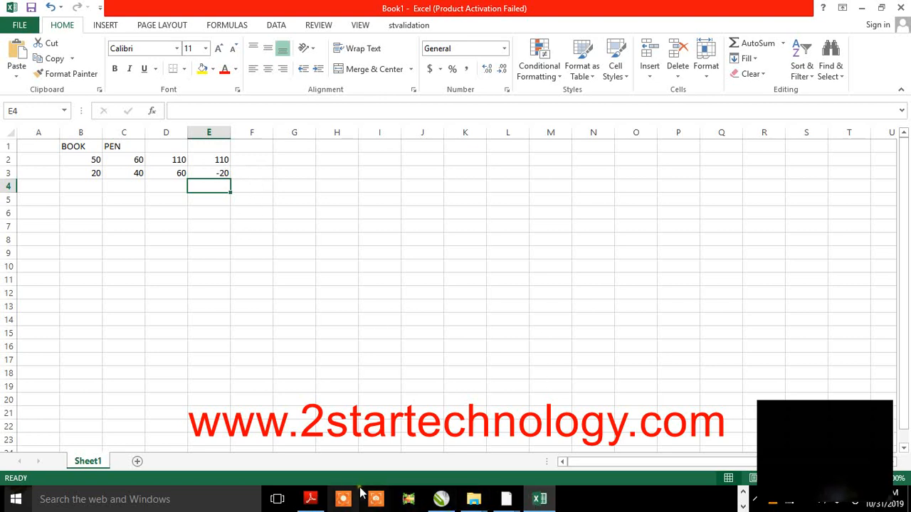
- Look up the Multiply formula in excel-formulas.pdf in Adobe Reader and return to the Excel workbook
mouse_move(312, 500)
click(300, 444)
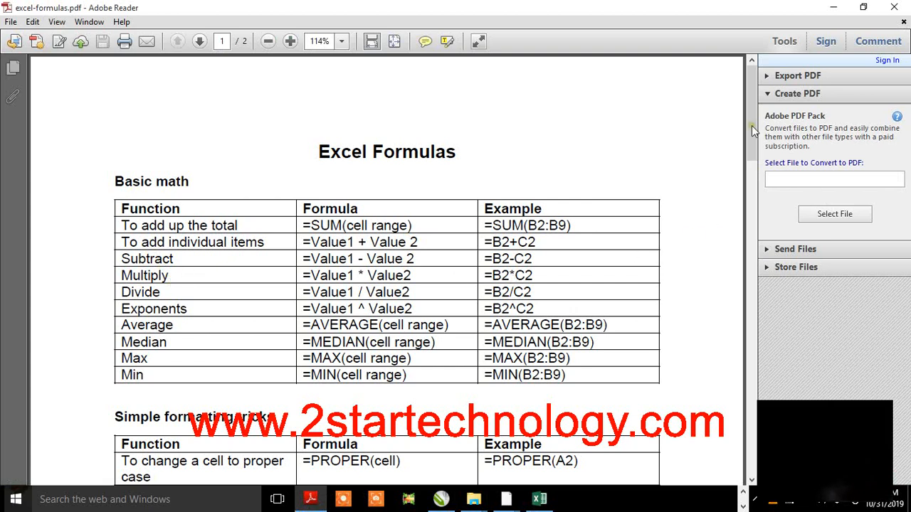
click(836, 7)
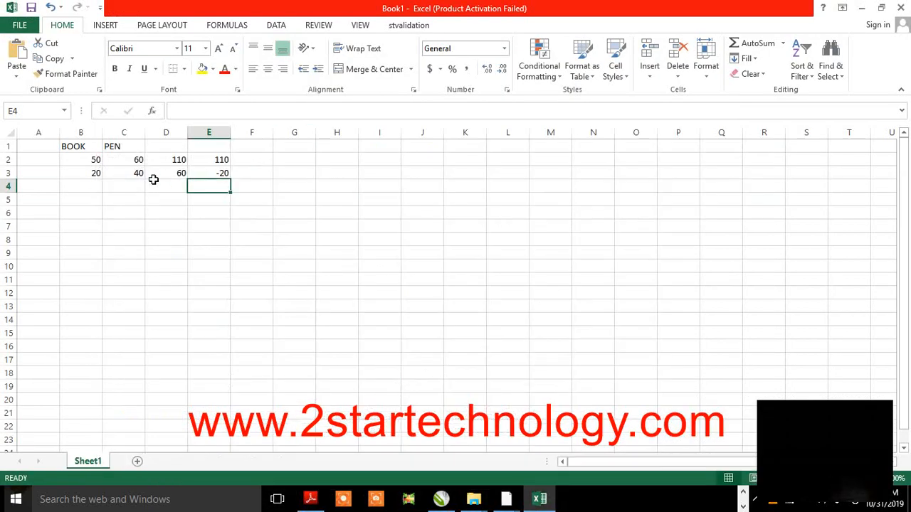
- Multiply the BOOK and PEN values of row 3 in cell F3 with the formula =(B3*C3)
click(250, 169)
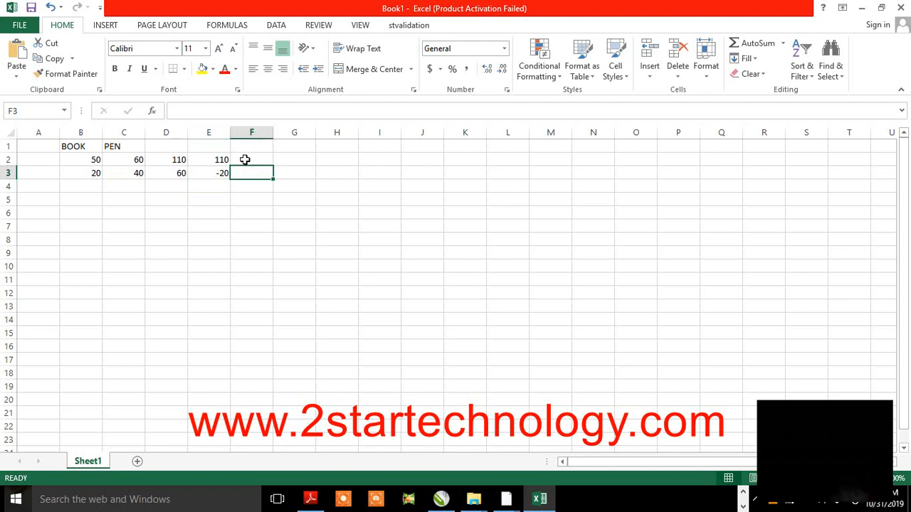
double_click(244, 173)
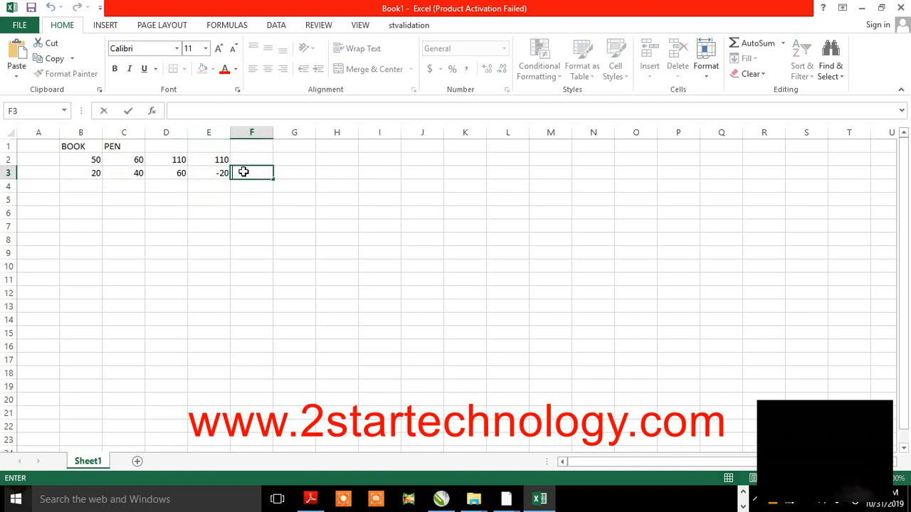
text(=)
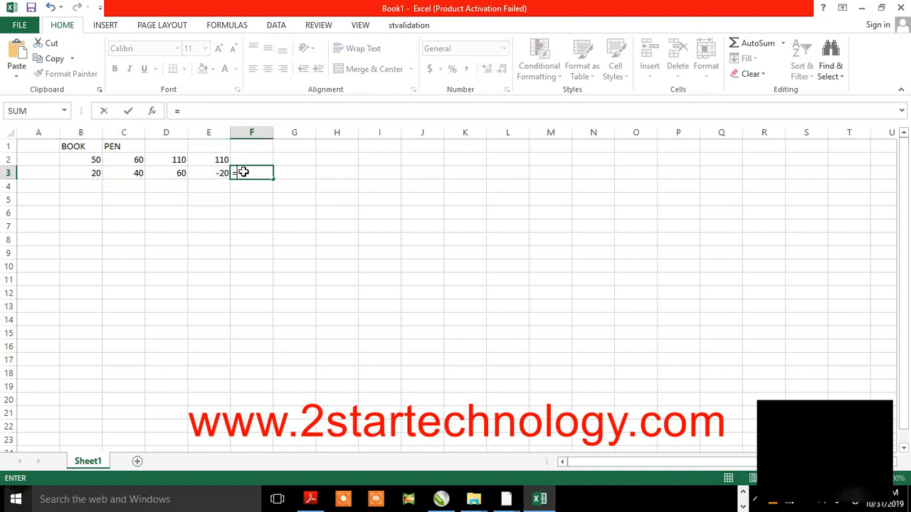
text(()
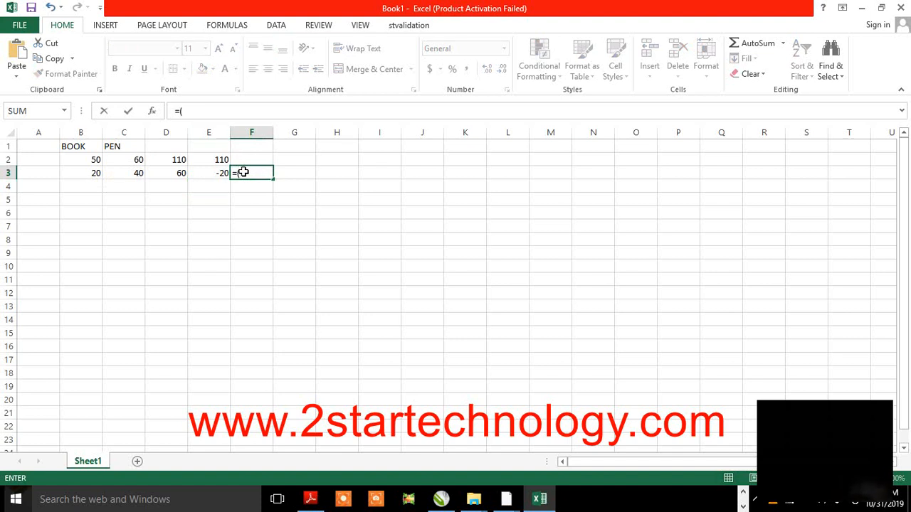
text(B3*)
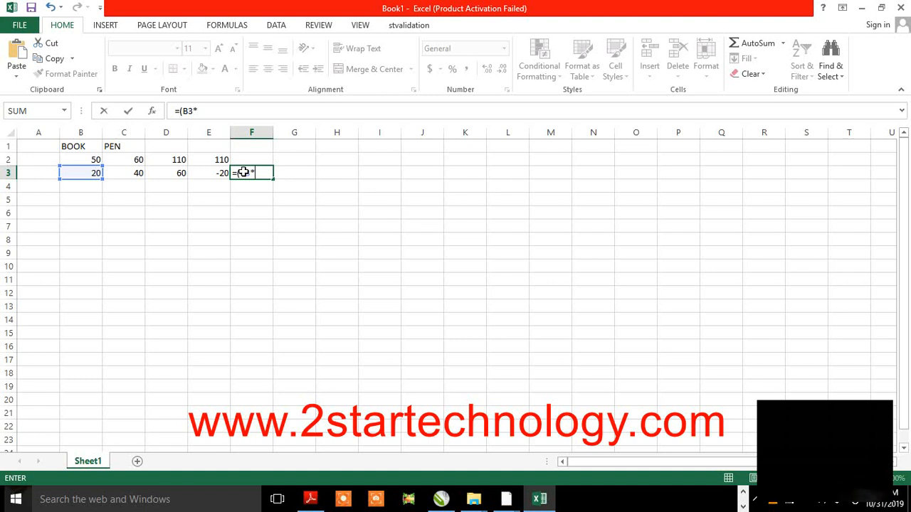
text(C)
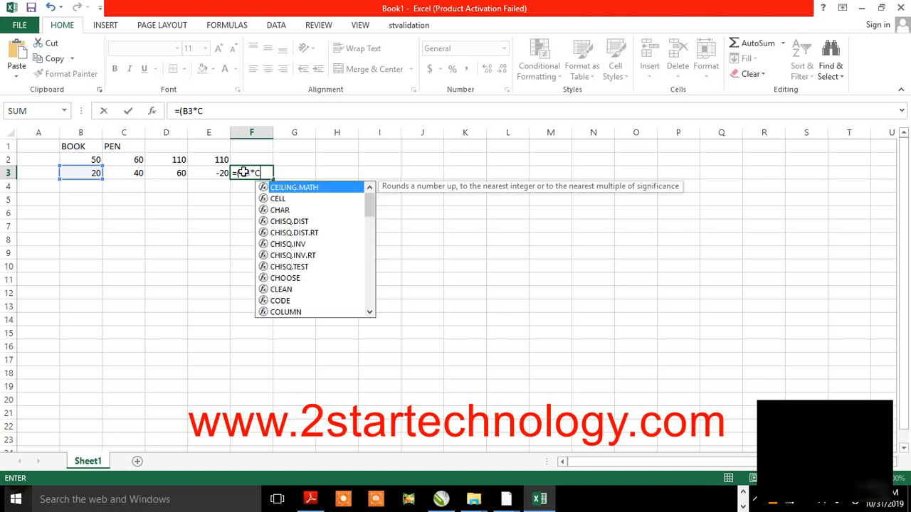
text(3)
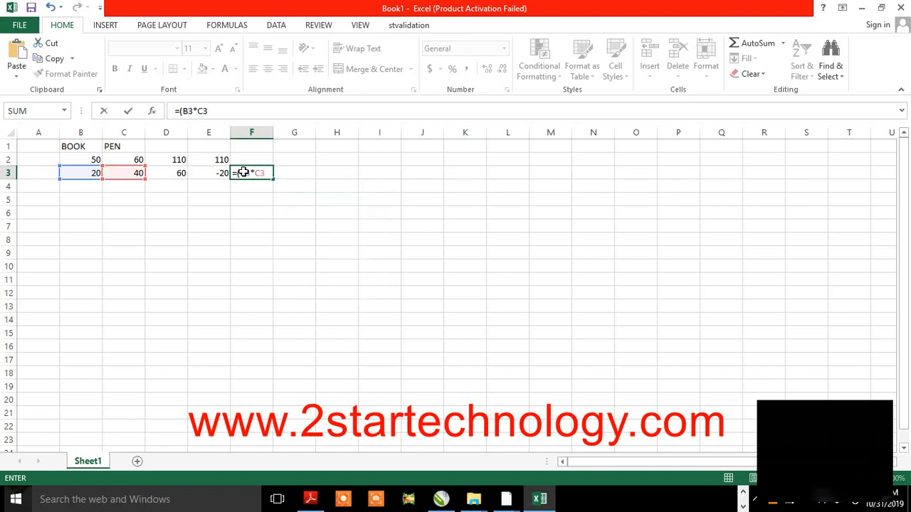
text())
key(Return)
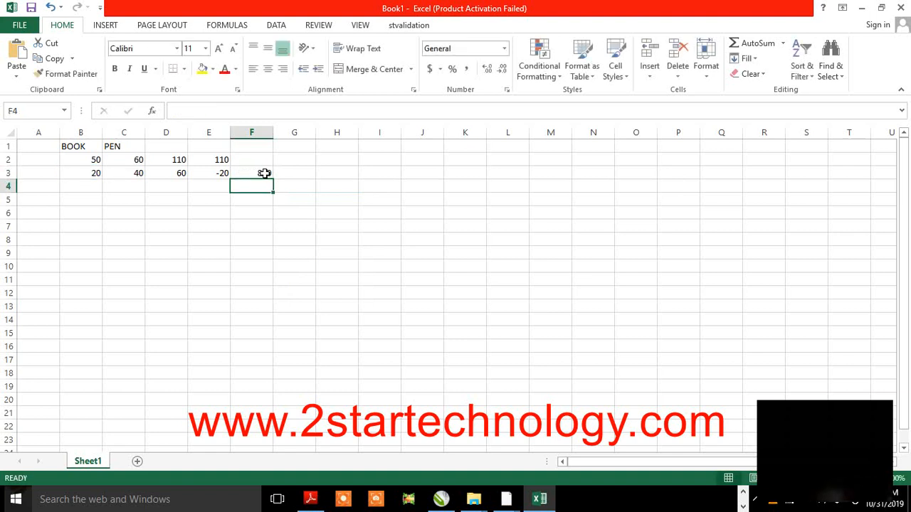
- Review the multiplication formula in cell F3 against the BOOK and PEN values in B3 and C3
click(264, 174)
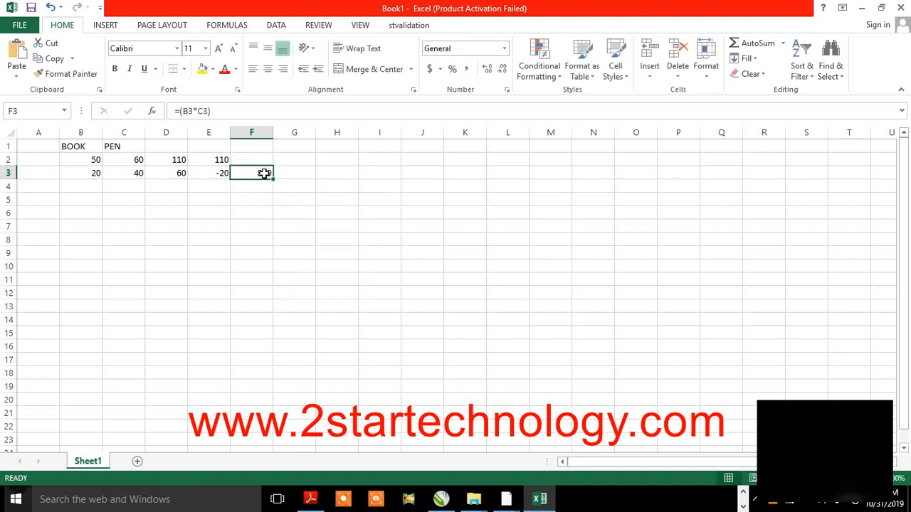
click(81, 172)
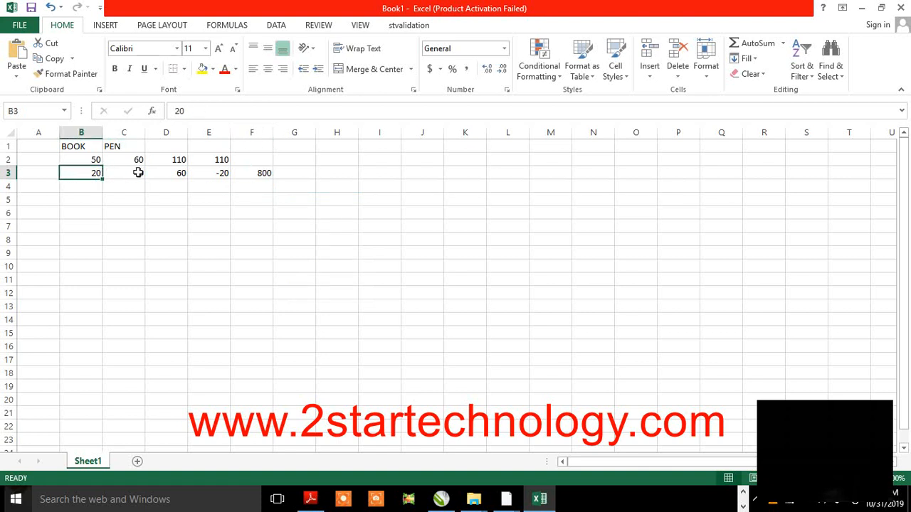
click(140, 173)
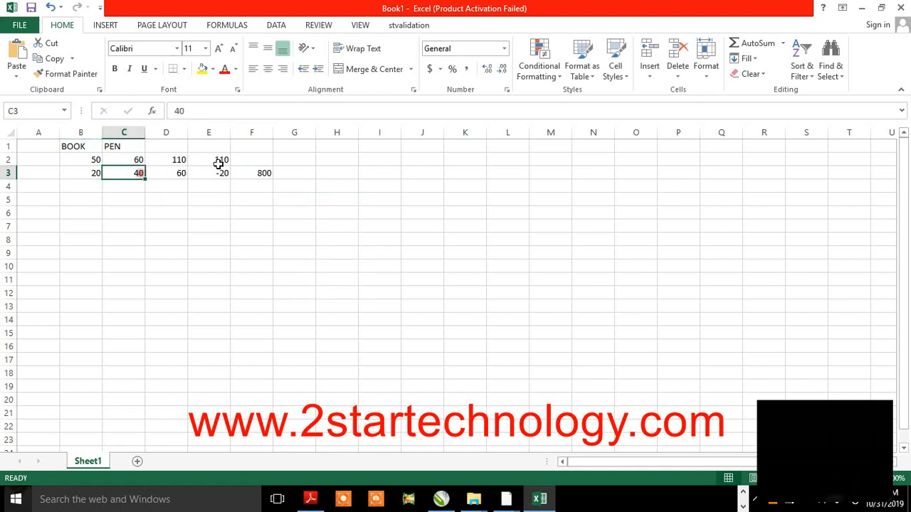
click(261, 172)
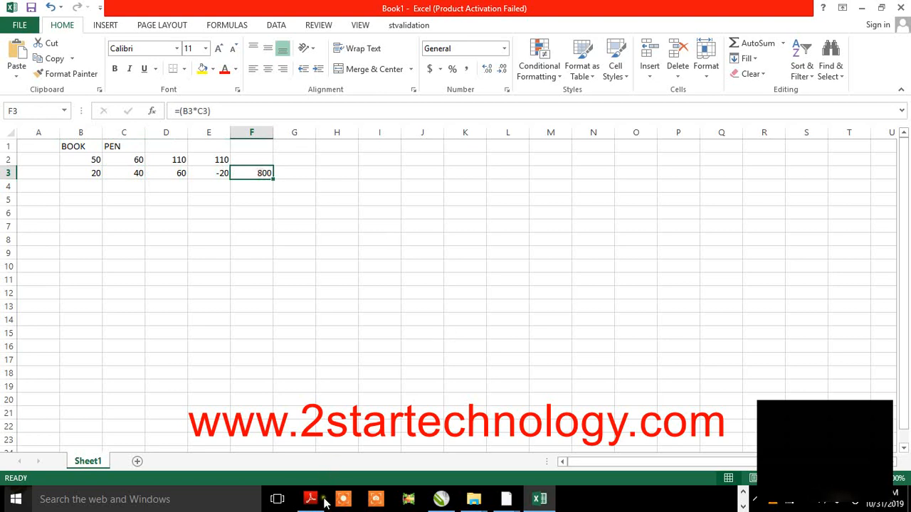
- Check the Divide formula in excel-formulas.pdf in Adobe Reader and switch back to the Excel workbook
mouse_move(324, 505)
click(313, 445)
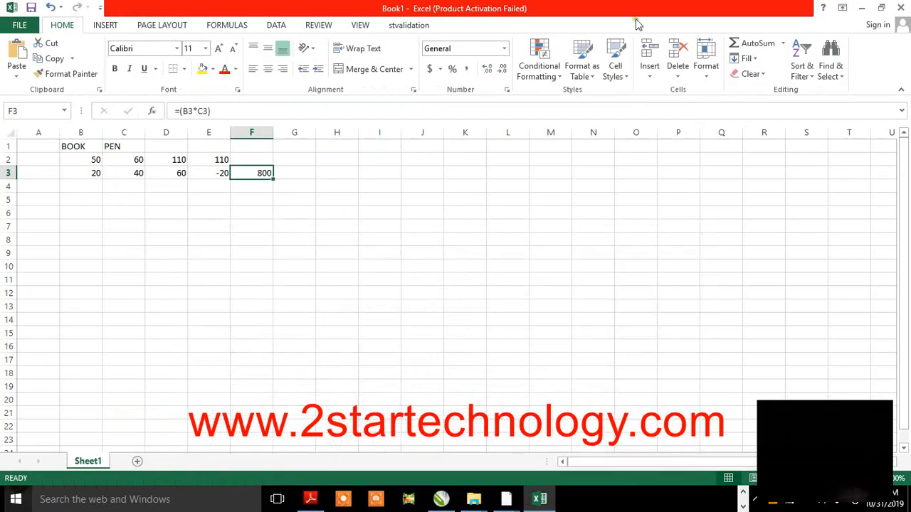
click(832, 7)
- Divide the BOOK value by the PEN value of row 3 in cell G3 with the formula =B3/C3
click(301, 169)
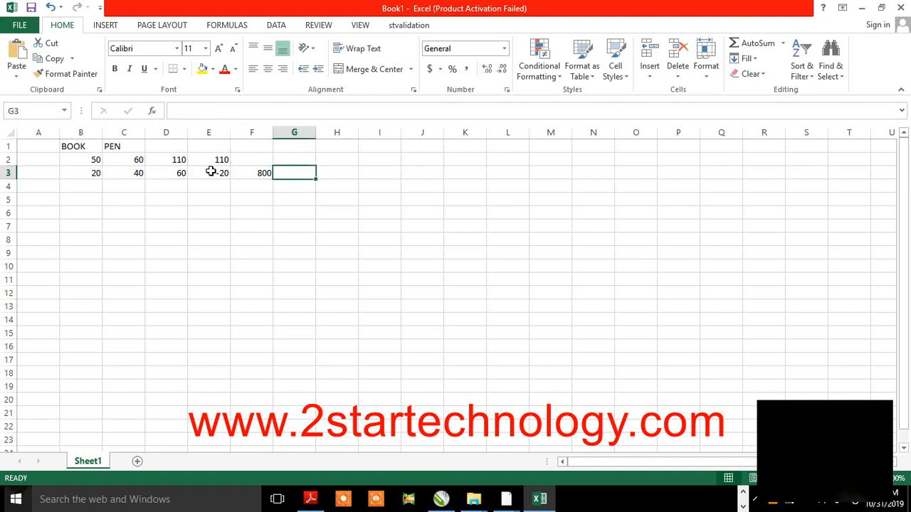
double_click(293, 173)
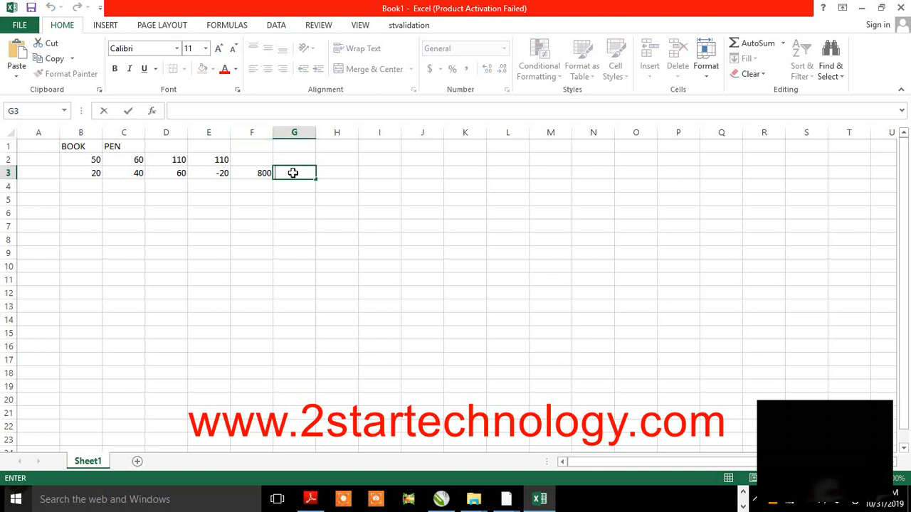
text(=)
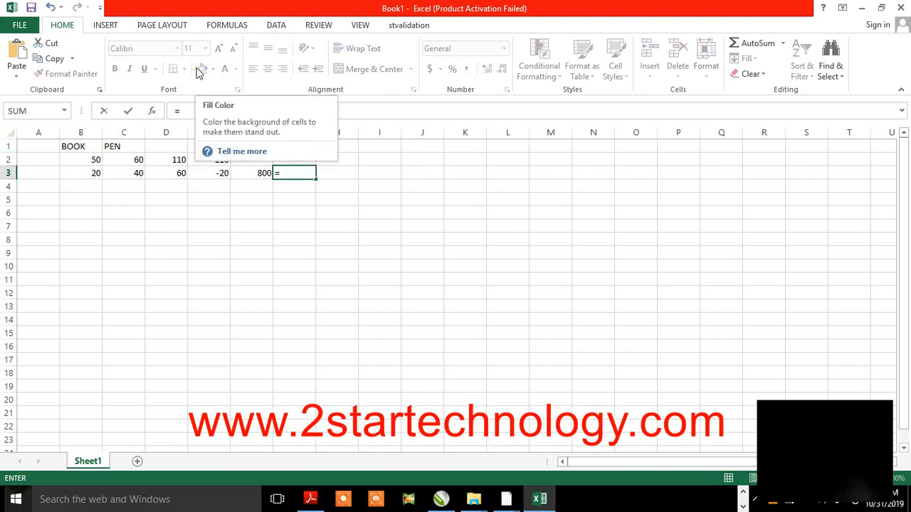
text(B3/)
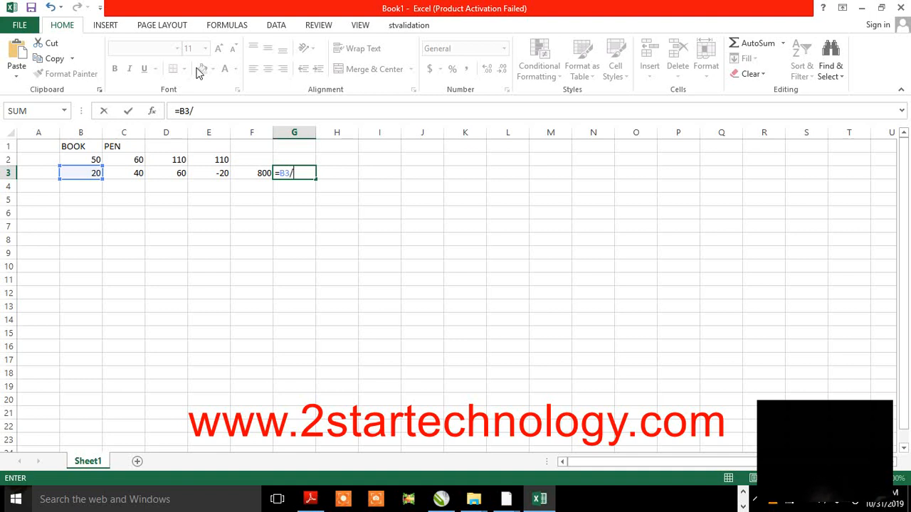
text(C3)
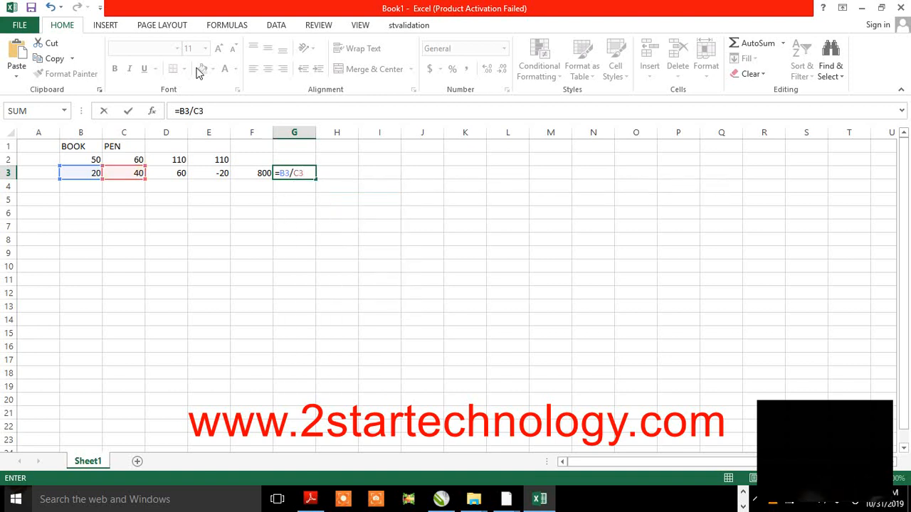
key(Return)
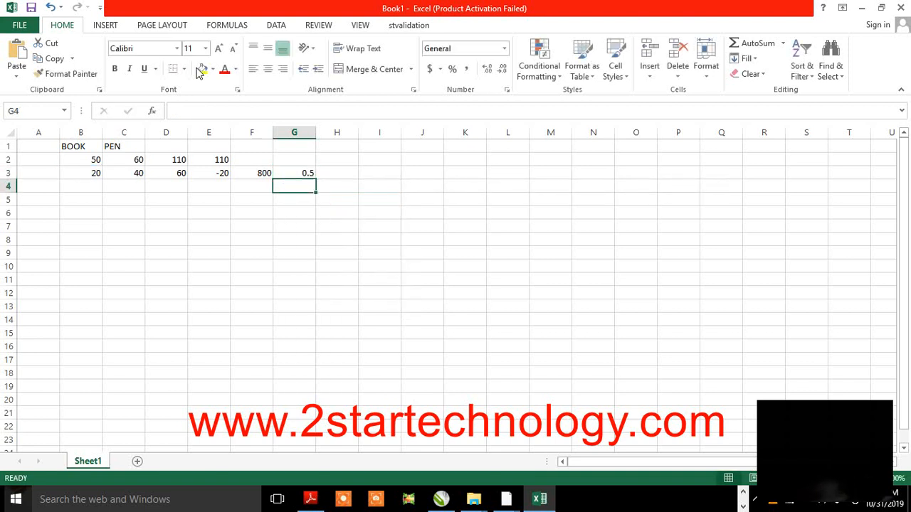
- Enclose the division in cell G3 in parentheses so the formula reads =(B3/C3)
click(304, 171)
double_click(303, 171)
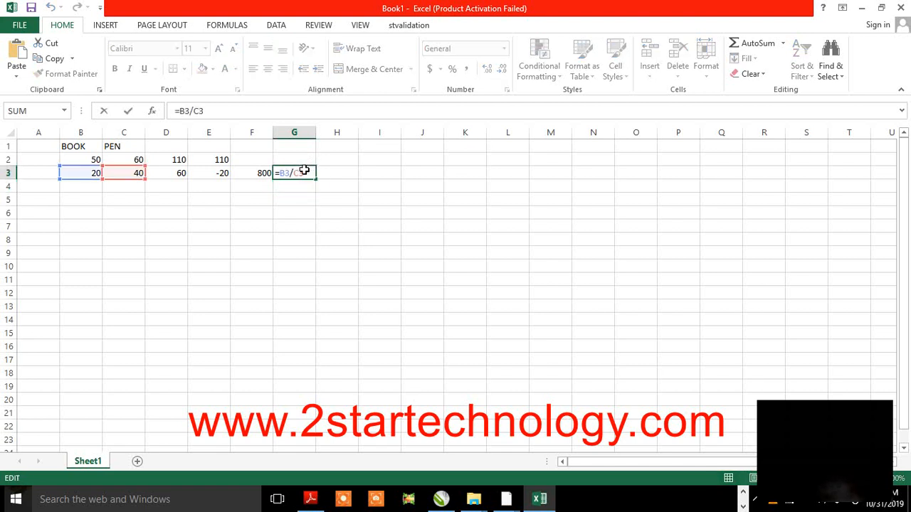
click(278, 173)
click(279, 173)
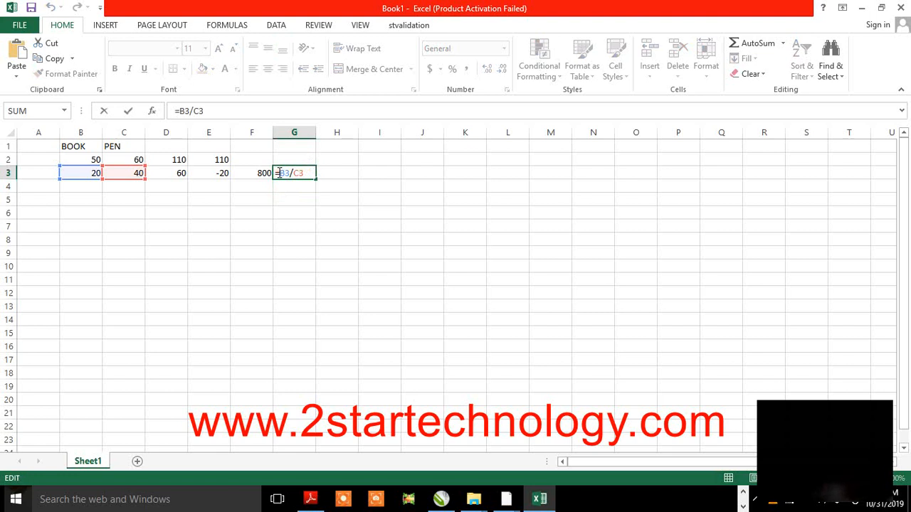
text(()
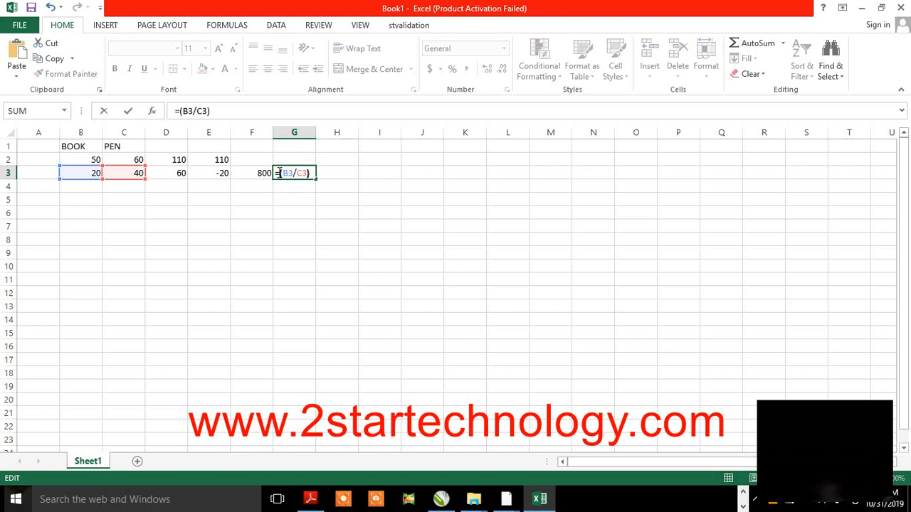
key(Return)
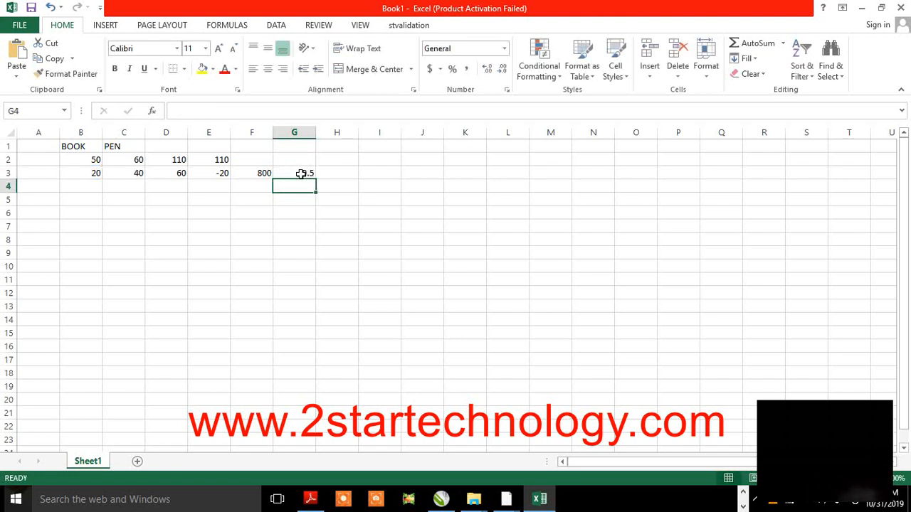
- Swap the operands of the division in cell G3 by changing its formula to =(C3/B3)
double_click(301, 173)
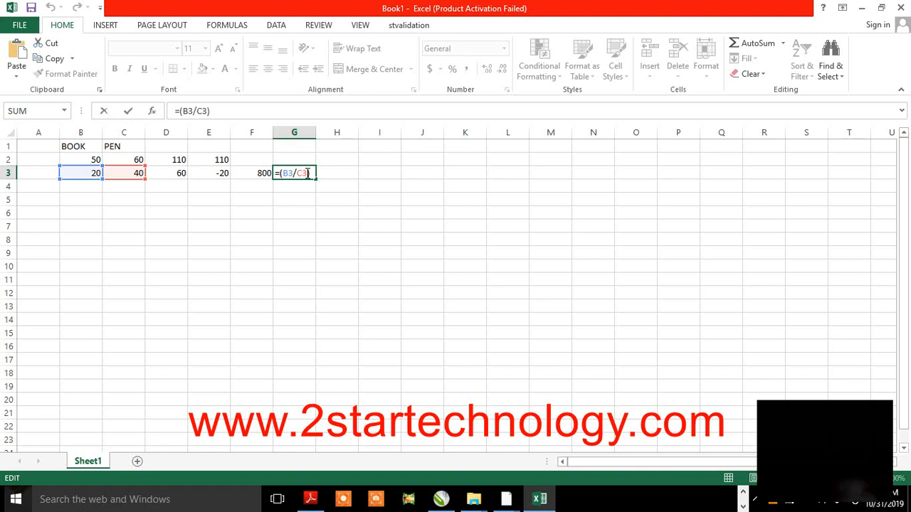
key(BackSpace)
key(BackSpace)
key(BackSpace)
key(BackSpace)
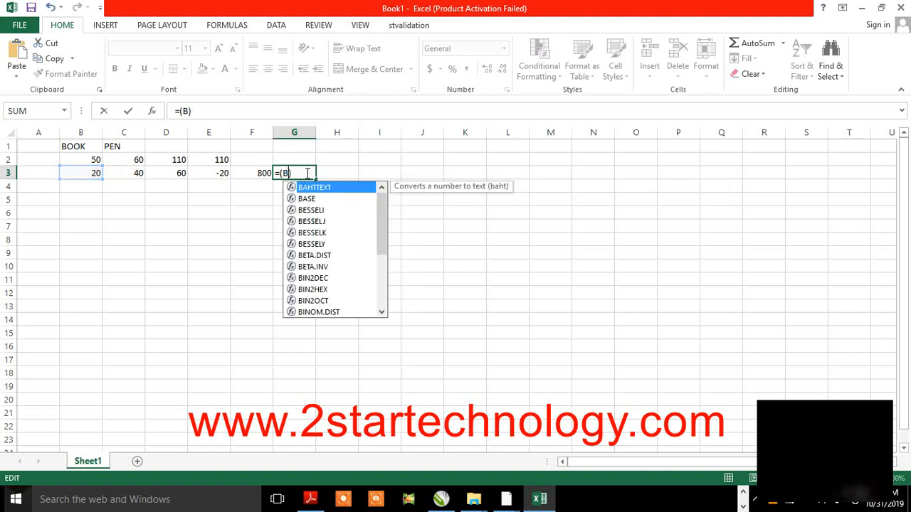
key(BackSpace)
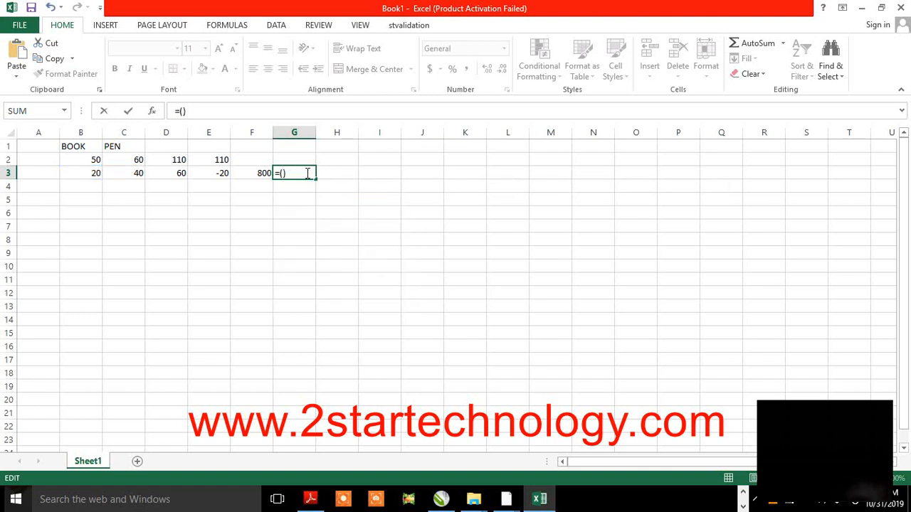
text(C3)
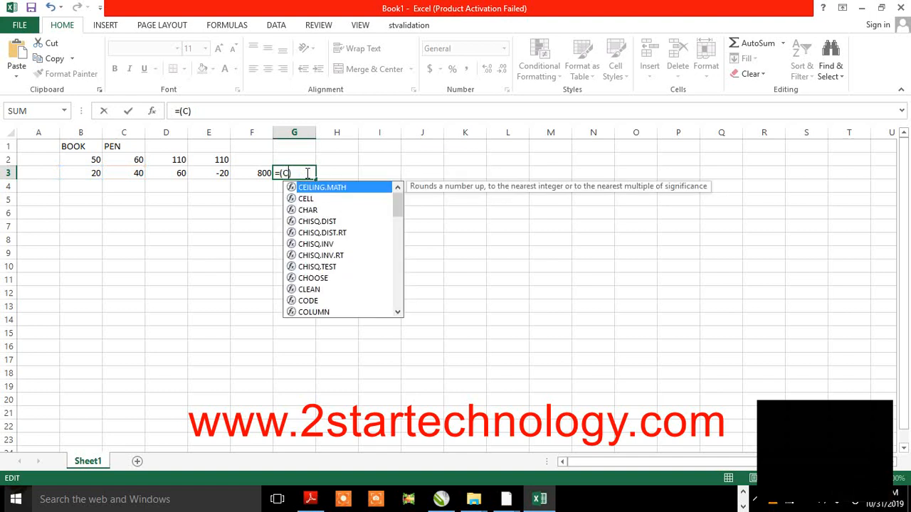
text(/)
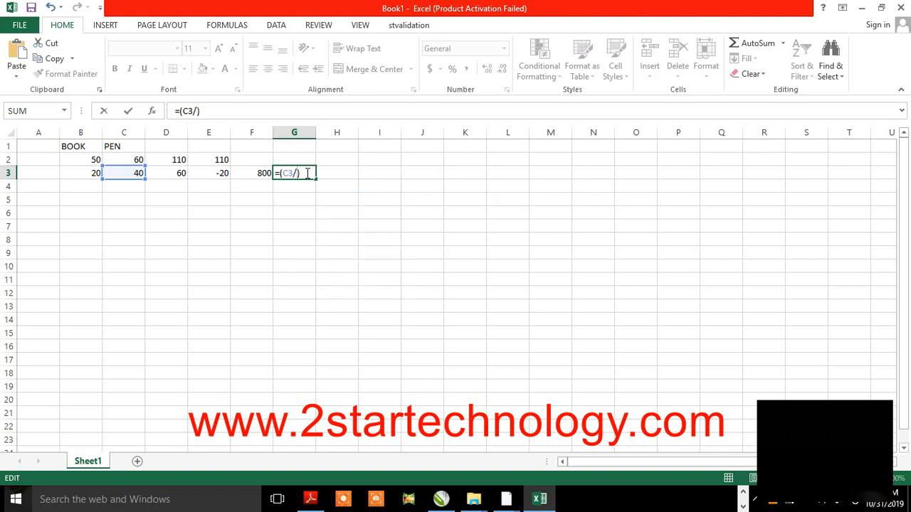
text(B3)
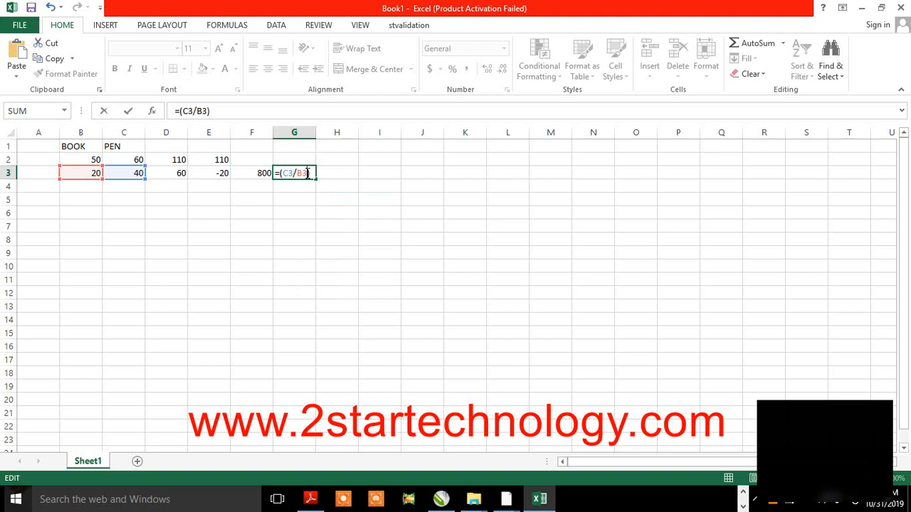
key(Return)
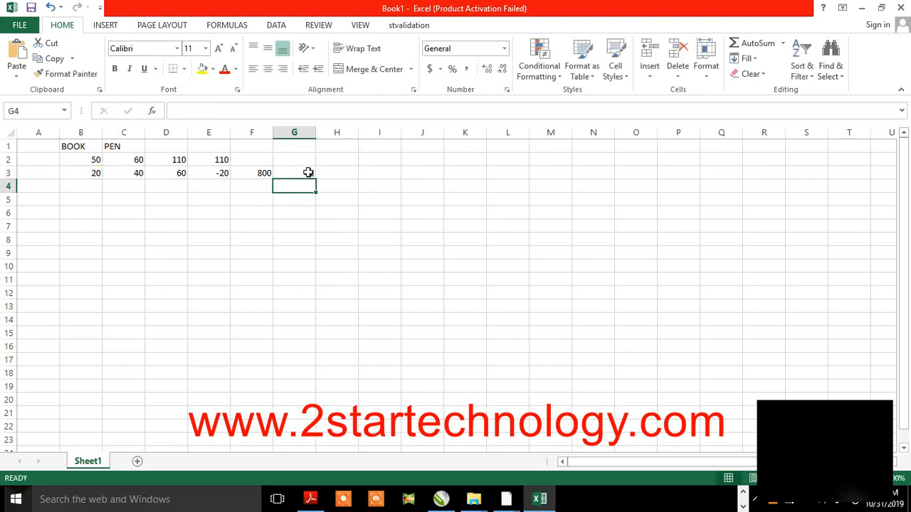
- Review the division formula in cell G3 against the PEN value in C3
click(308, 172)
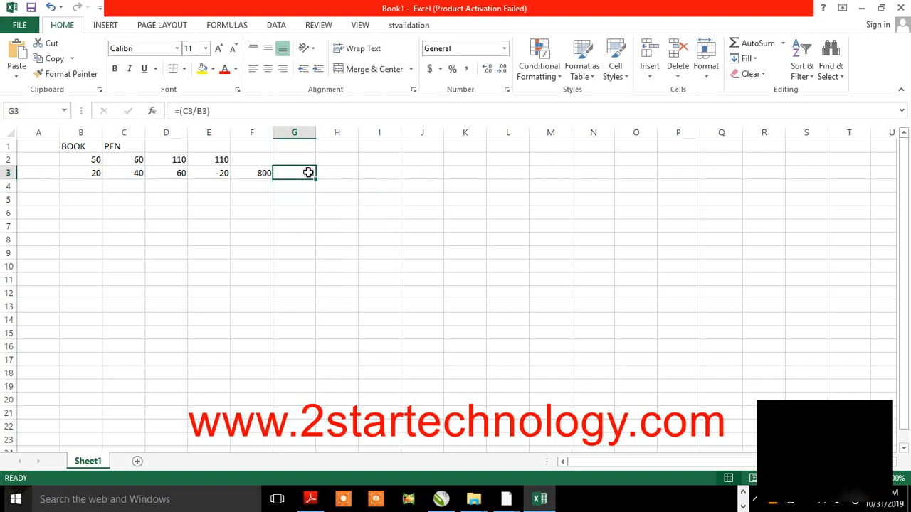
click(134, 176)
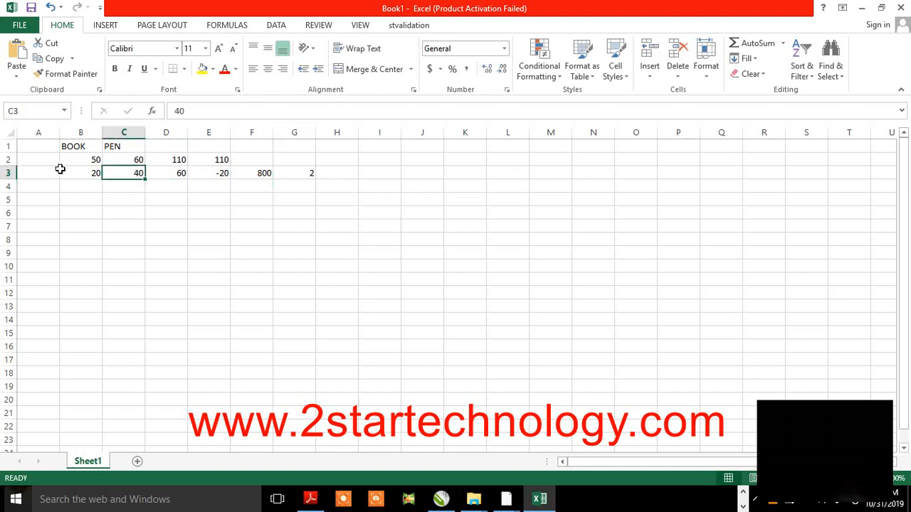
click(309, 173)
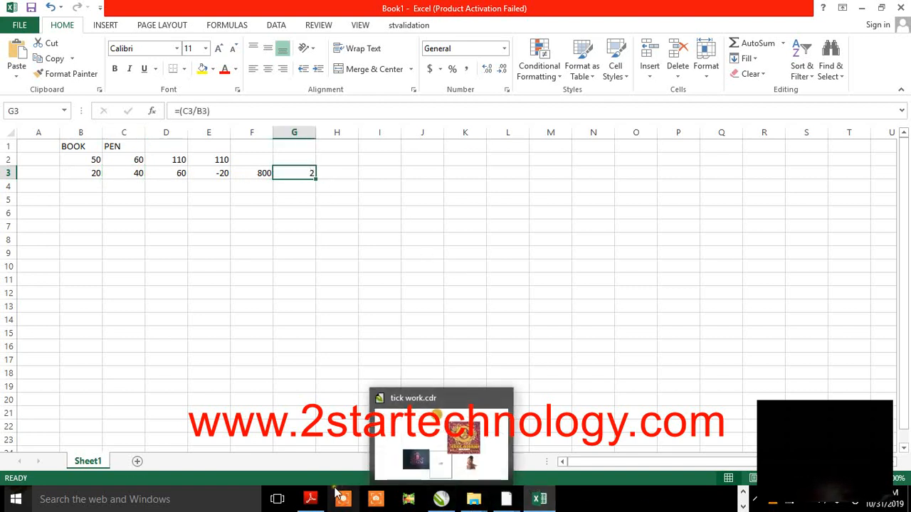
- Consult the excel-formulas.pdf reference in Adobe Reader, and clear the division formula from cell G3 back in the Excel worksheet
click(311, 499)
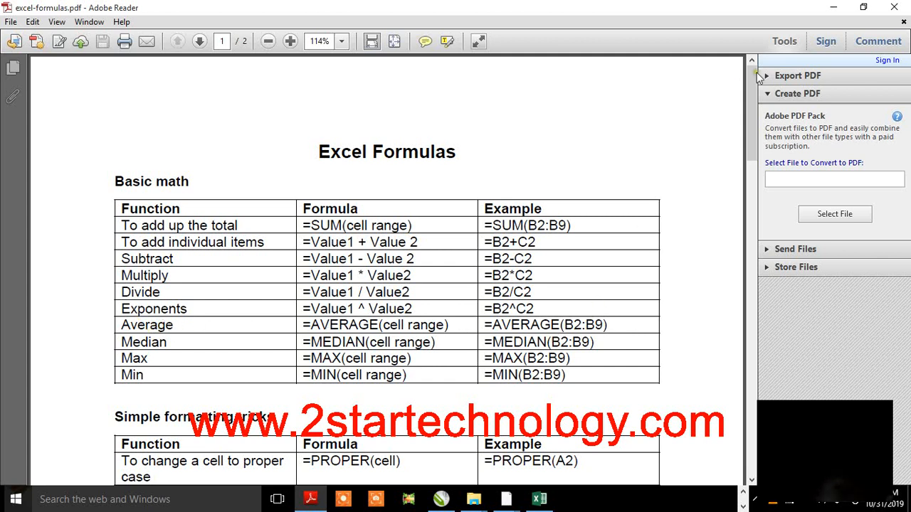
click(830, 7)
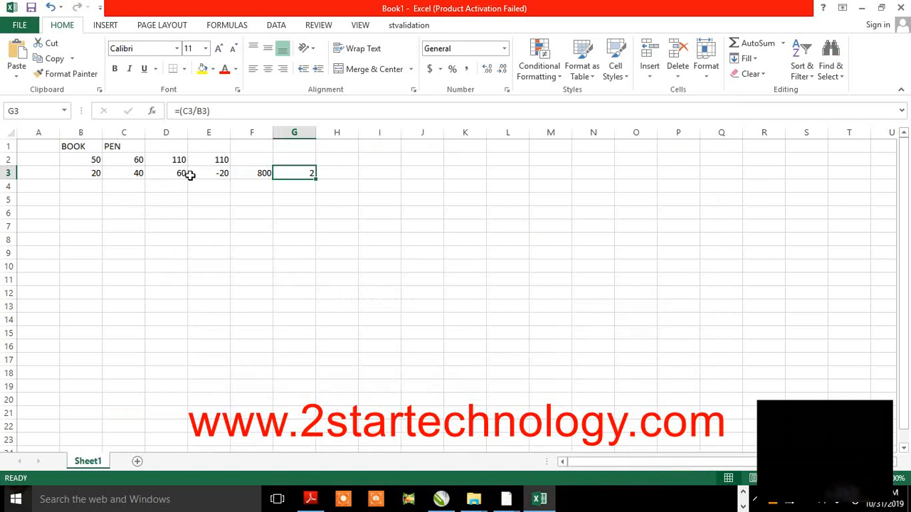
double_click(305, 172)
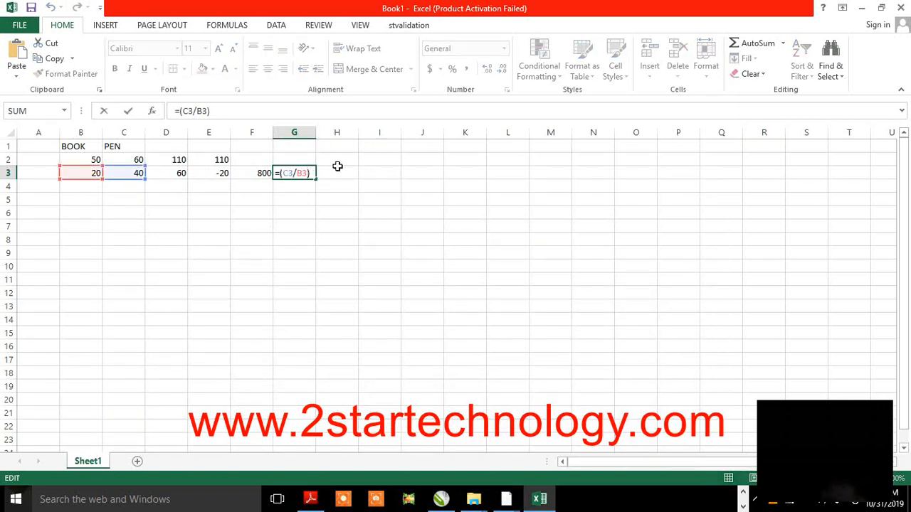
key(BackSpace)
key(BackSpace)
key(BackSpace)
key(BackSpace)
key(BackSpace)
key(BackSpace)
key(BackSpace)
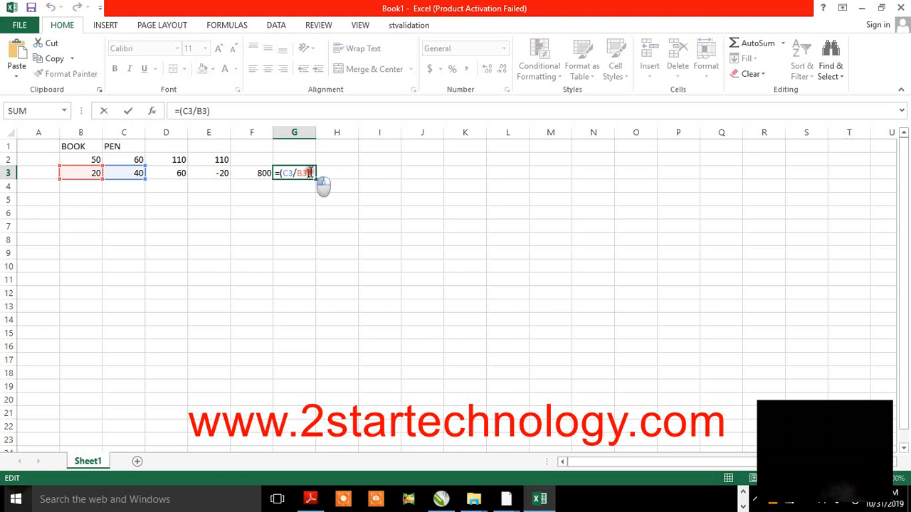
key(BackSpace)
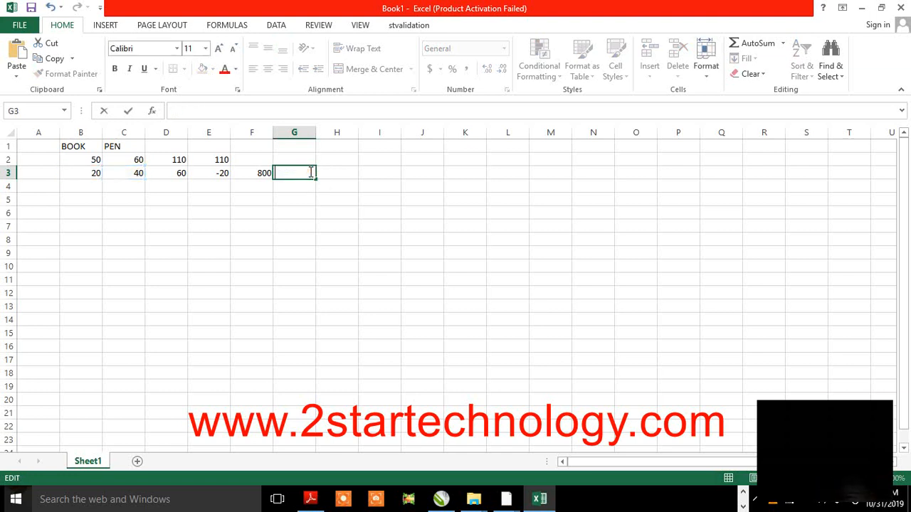
- Average the row 3 values from BOOK through column F in cell G3 with the formula =AVERAGE(B3:F3)
text(=)
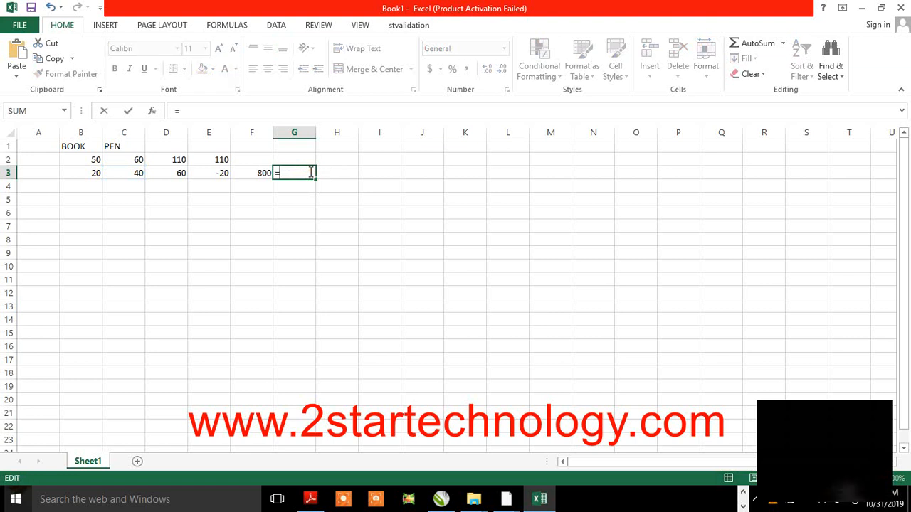
text(AV)
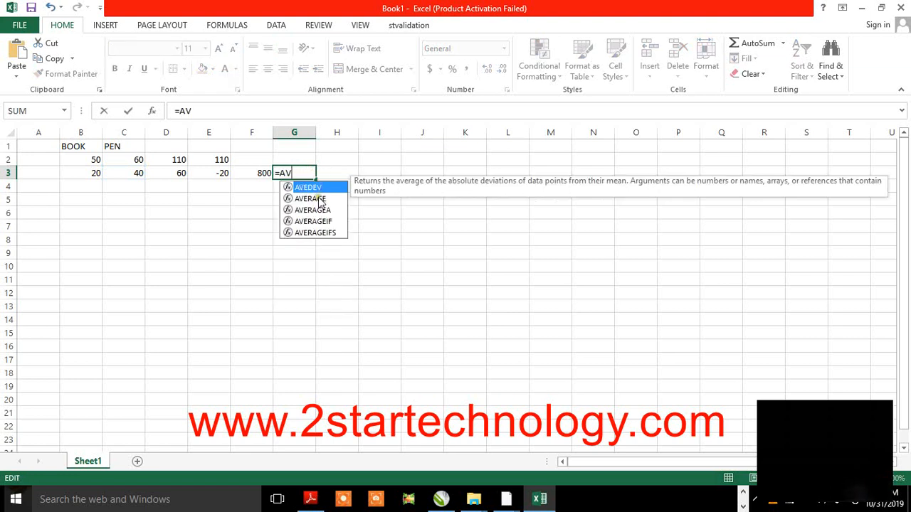
click(319, 201)
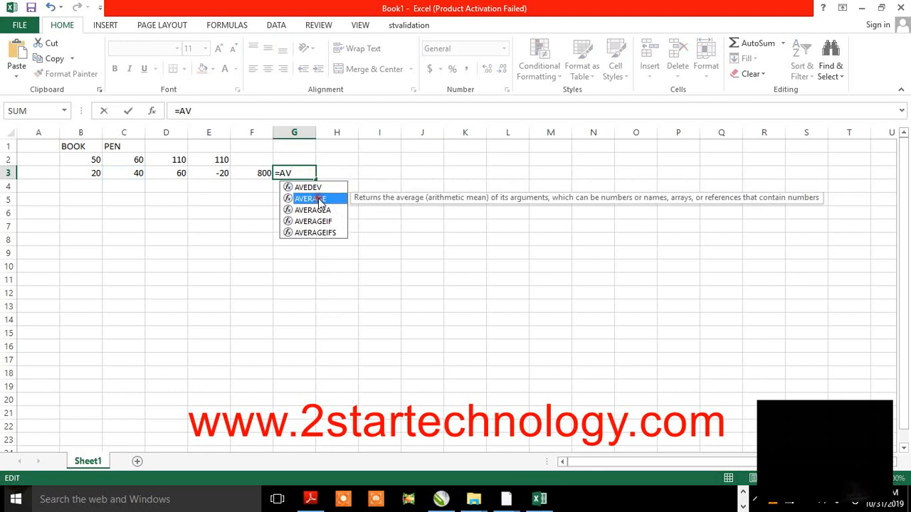
double_click(320, 200)
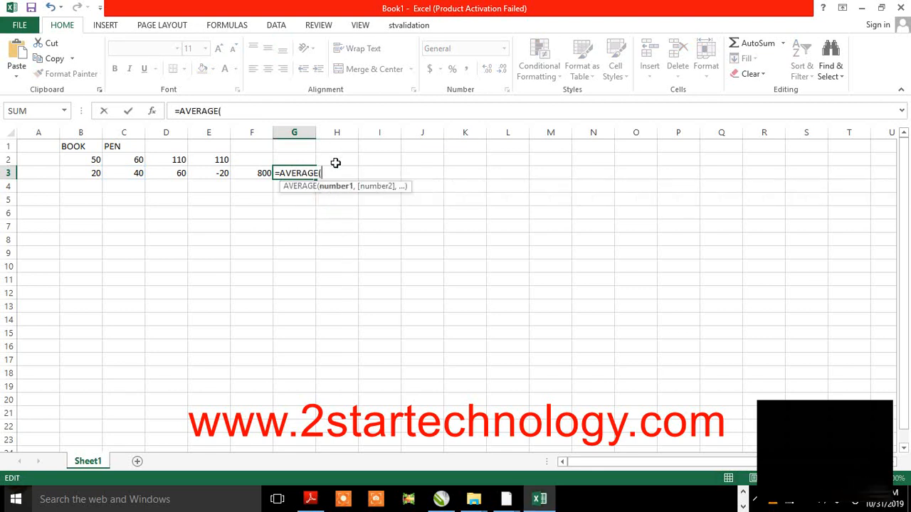
text(B)
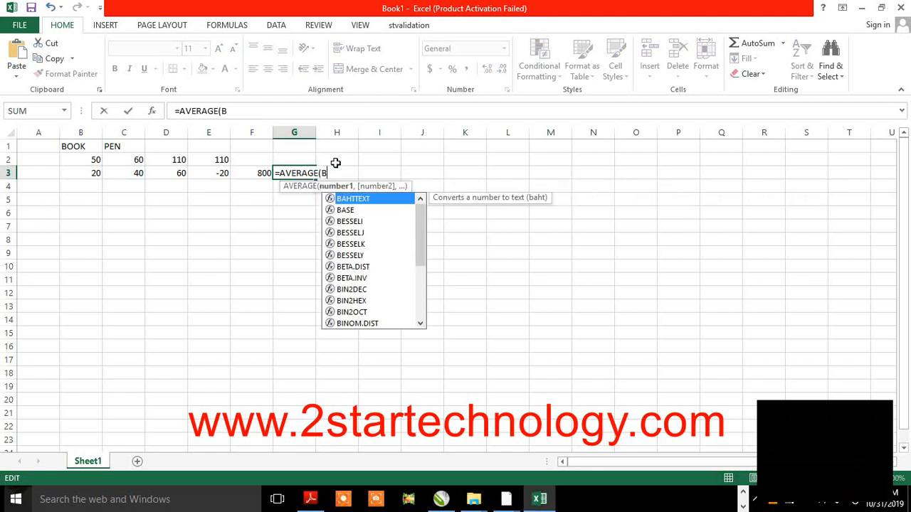
text(3:)
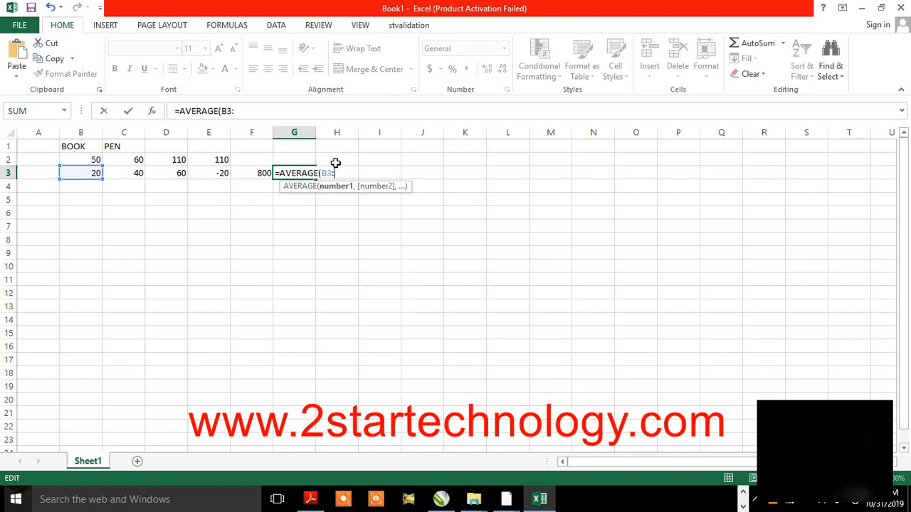
text(F3)
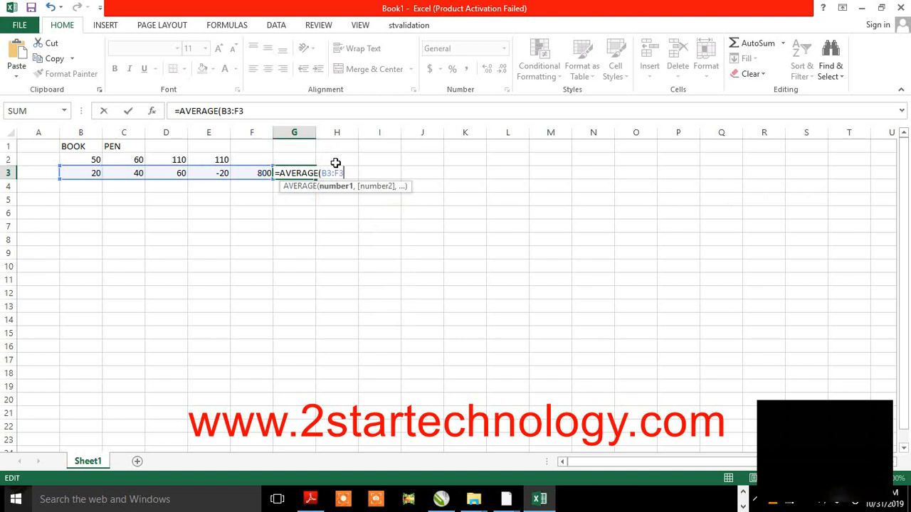
key(Return)
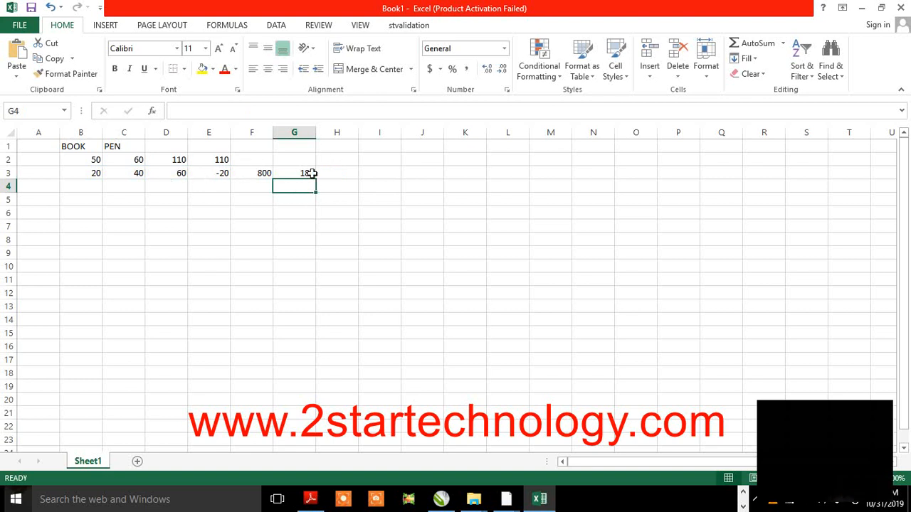
click(312, 173)
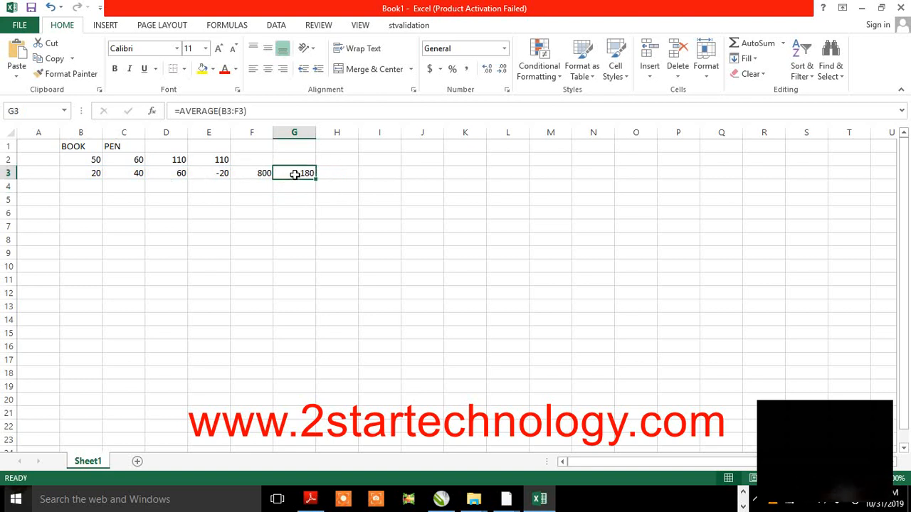
- Check the PDF formula list in Adobe Reader, and replace AVERAGE with MAX in Excel cell G3 so the formula reads =MAX(B3:F3)
mouse_move(310, 498)
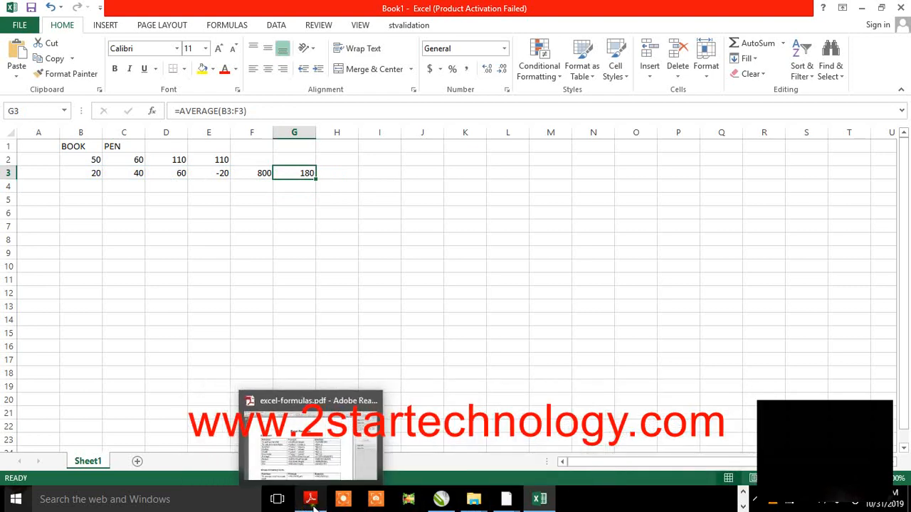
click(308, 461)
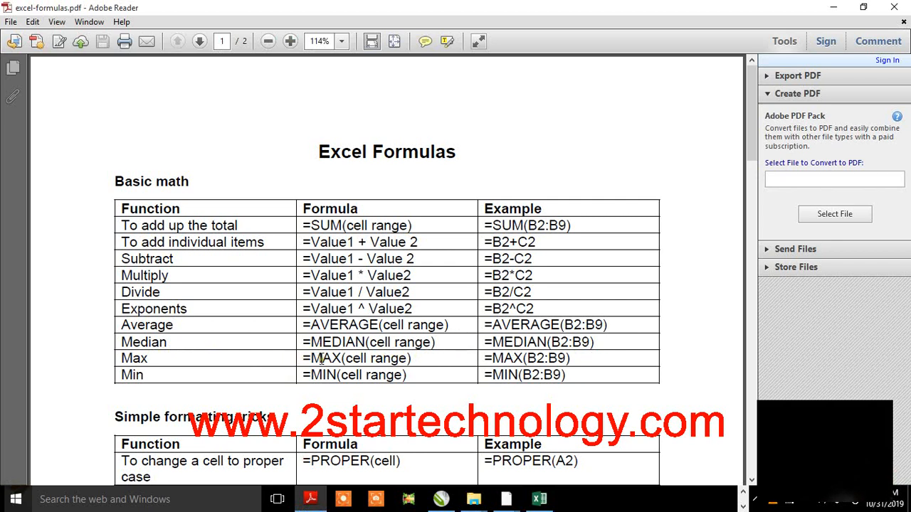
click(821, 44)
click(832, 7)
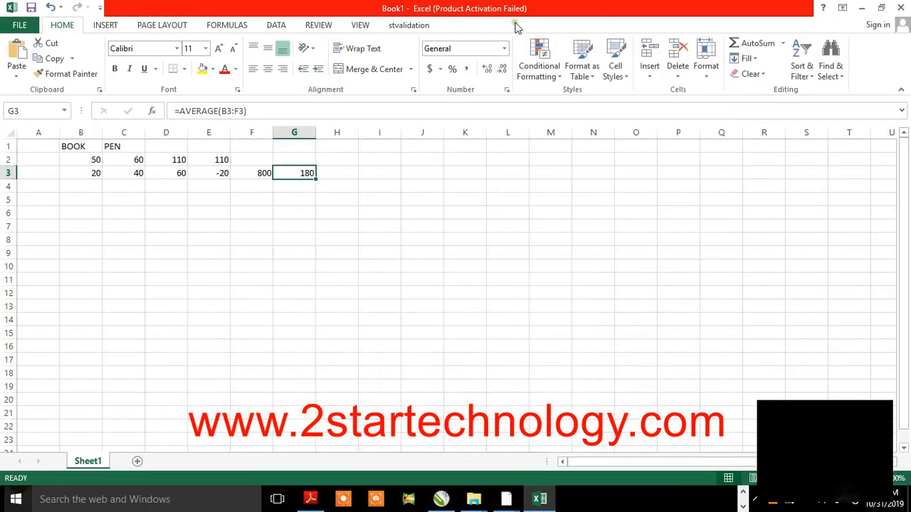
click(311, 172)
double_click(310, 172)
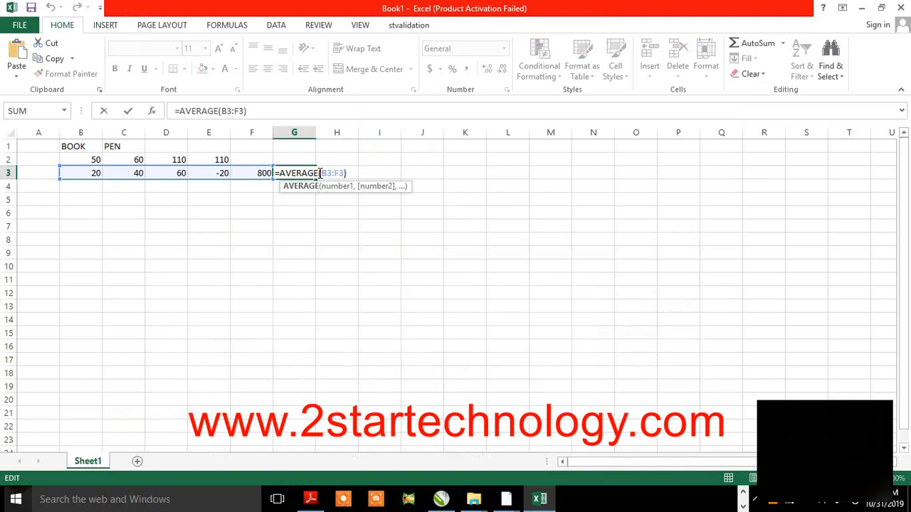
key(BackSpace)
key(BackSpace)
key(BackSpace)
key(BackSpace)
key(BackSpace)
key(BackSpace)
key(BackSpace)
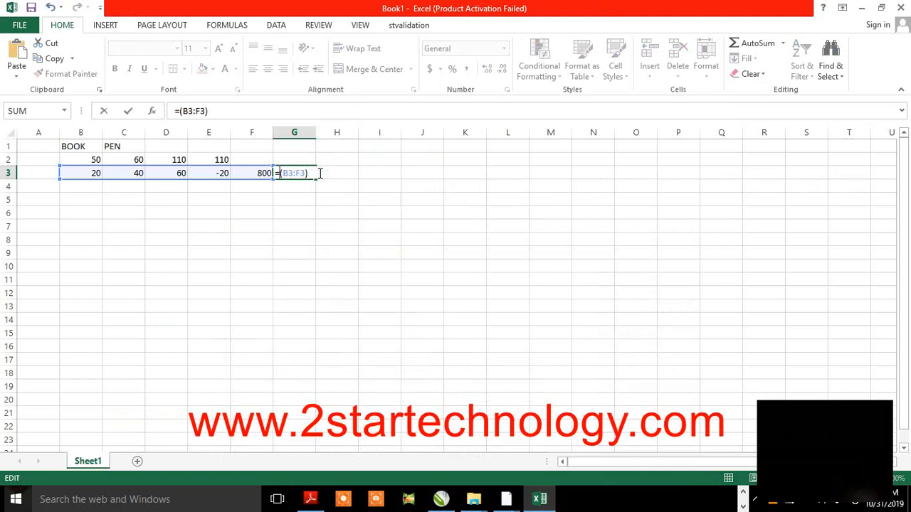
text(MAX)
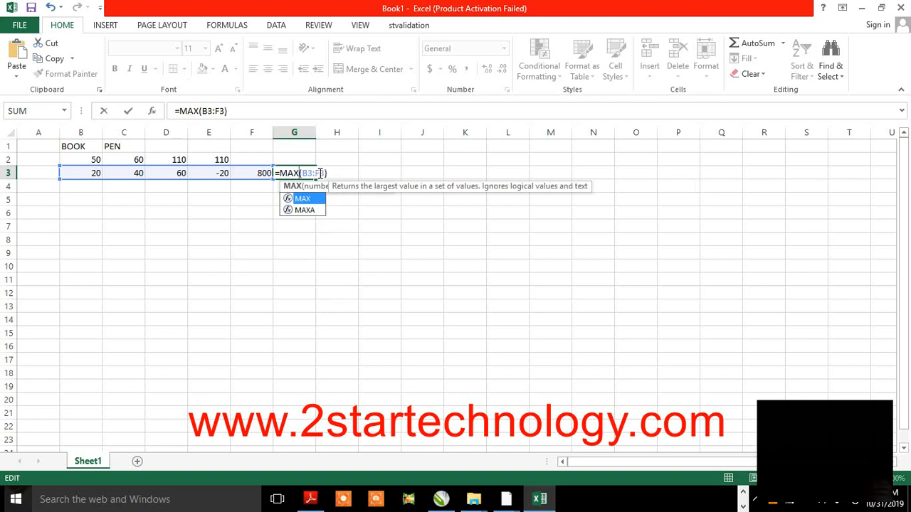
click(328, 173)
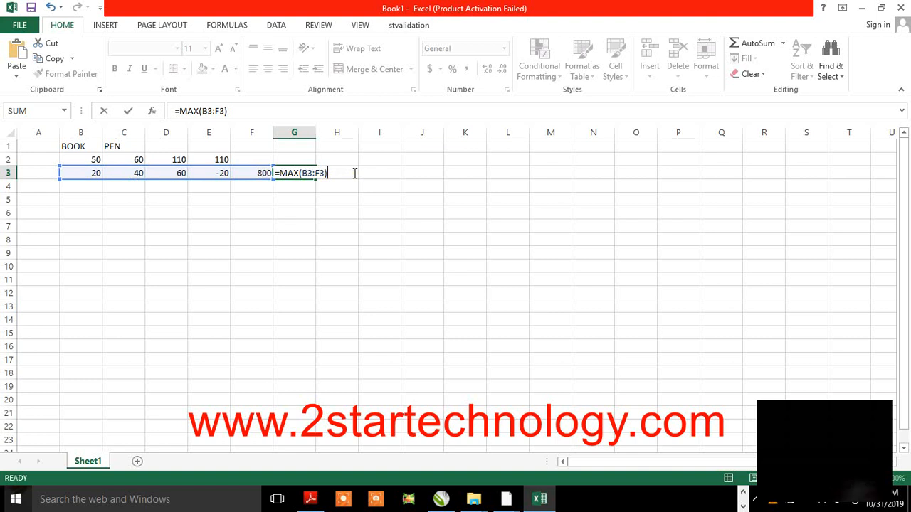
key(Return)
click(296, 175)
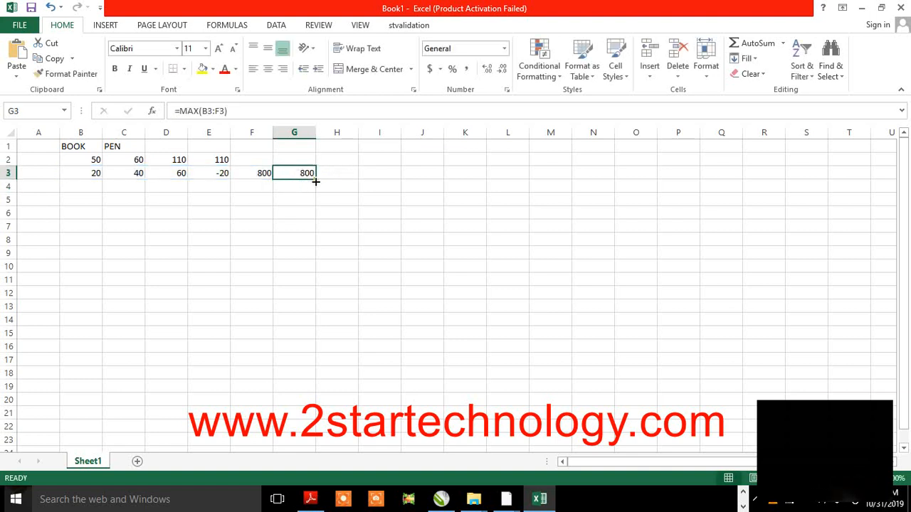
- Replace the MAX function in cell G3 with MIN so the formula reads =MIN(B3:F3)
click(298, 173)
double_click(298, 173)
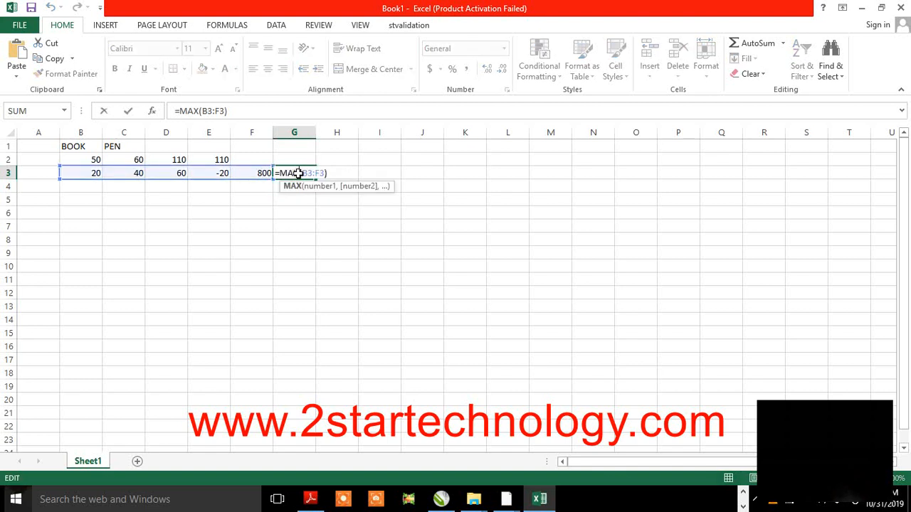
key(BackSpace)
key(BackSpace)
key(BackSpace)
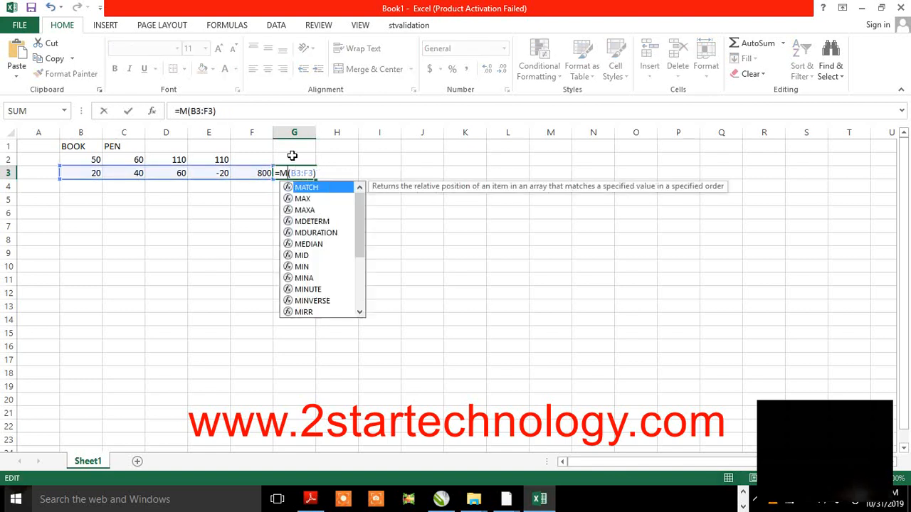
text(MIN)
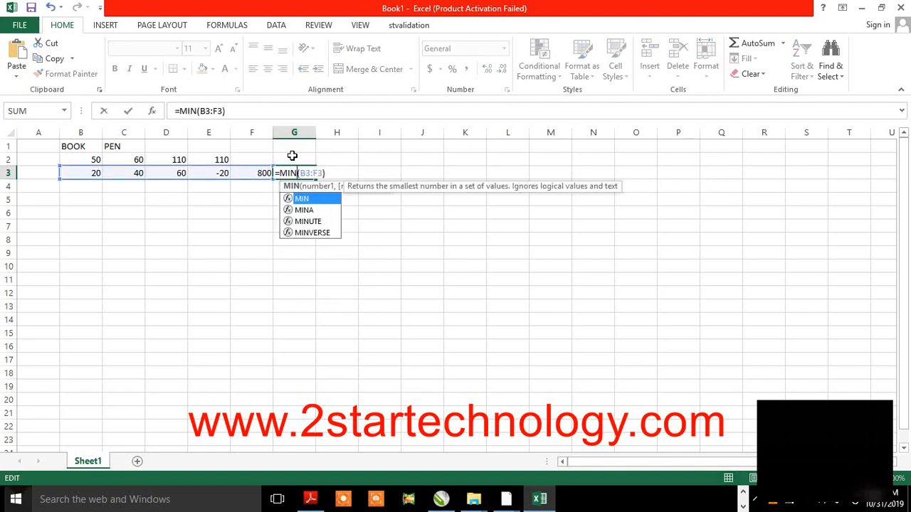
click(329, 172)
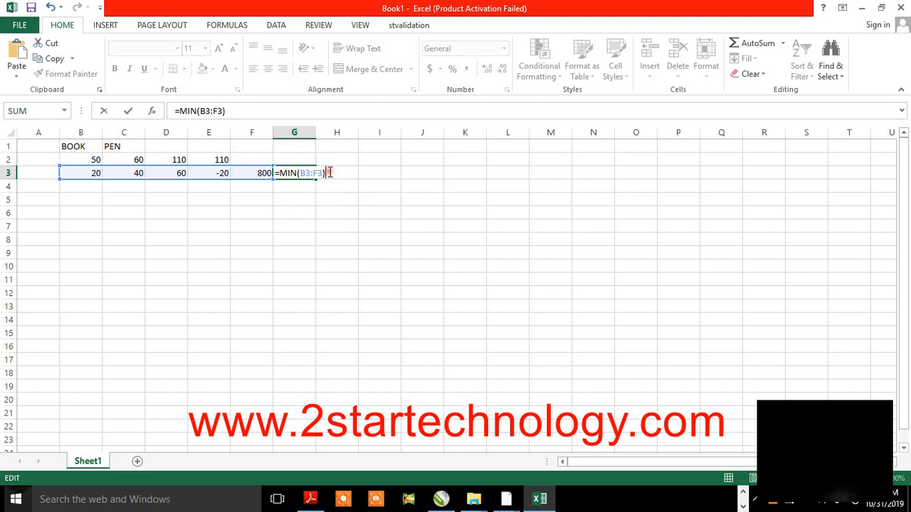
key(Return)
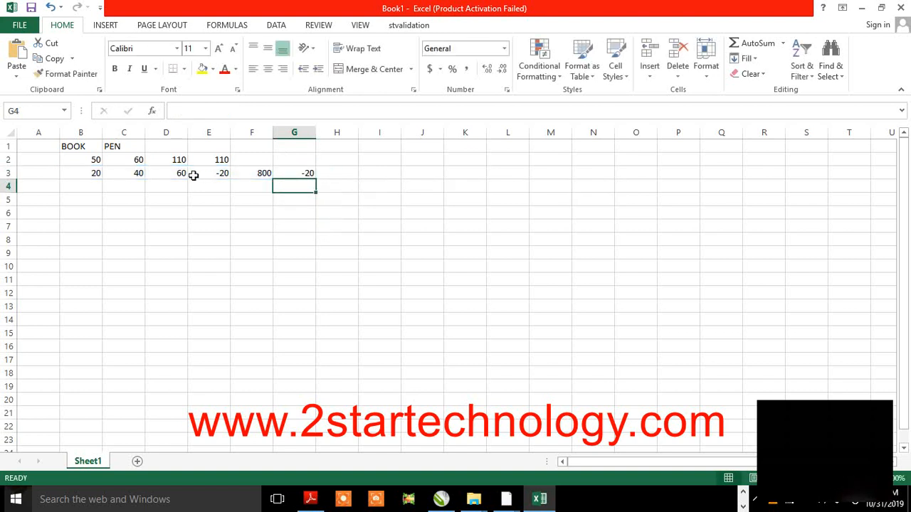
- Replace the MIN function in cell G3 with MEDIAN so the formula reads =MEDIAN(B3:F3)
click(307, 172)
double_click(305, 172)
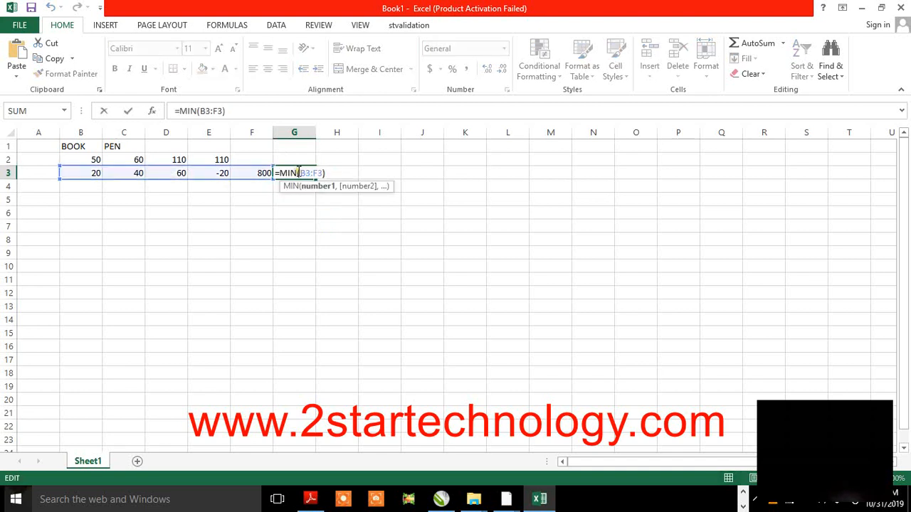
key(BackSpace)
key(BackSpace)
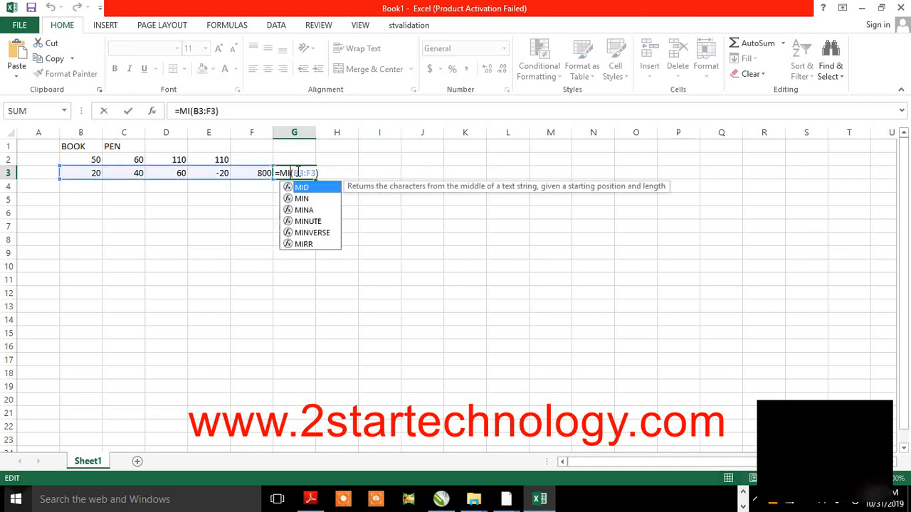
key(BackSpace)
text(MED)
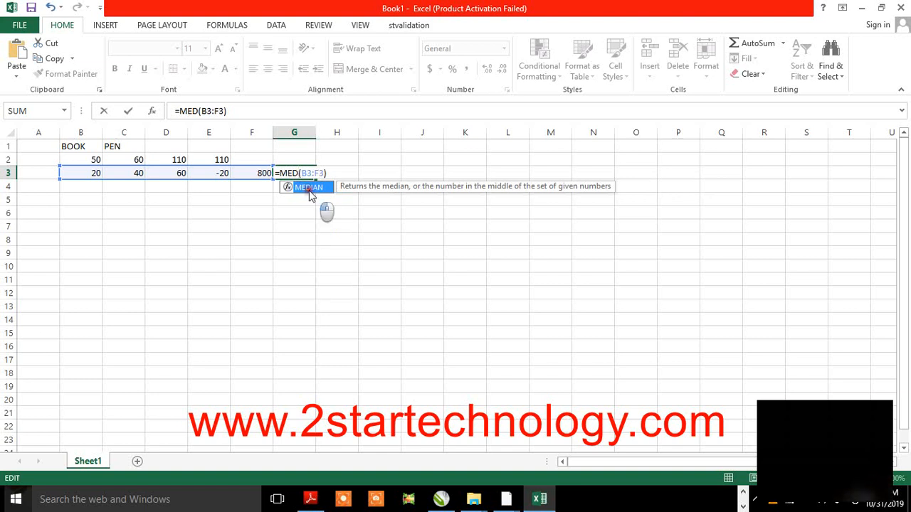
click(309, 189)
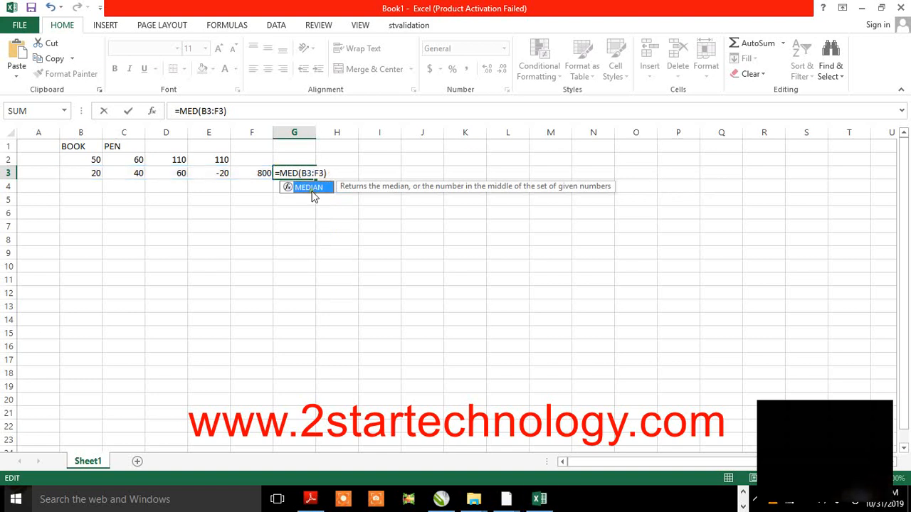
double_click(313, 191)
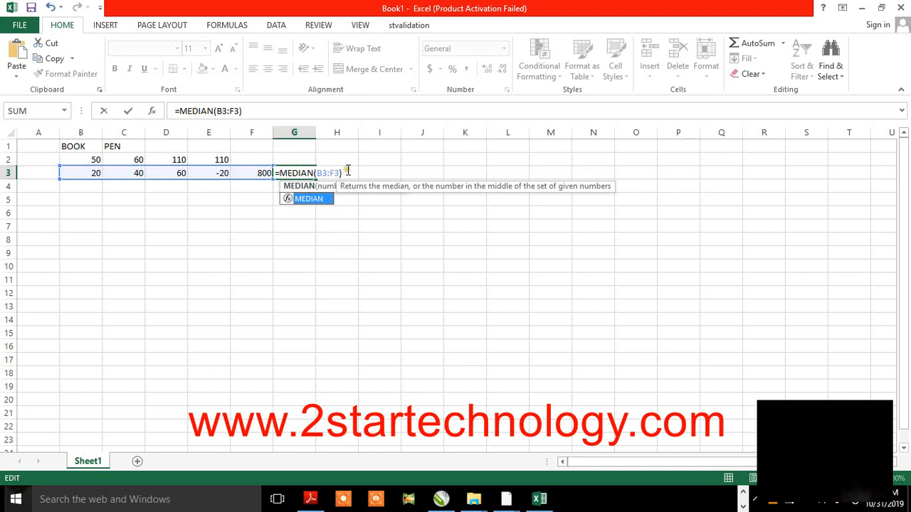
click(348, 172)
key(Return)
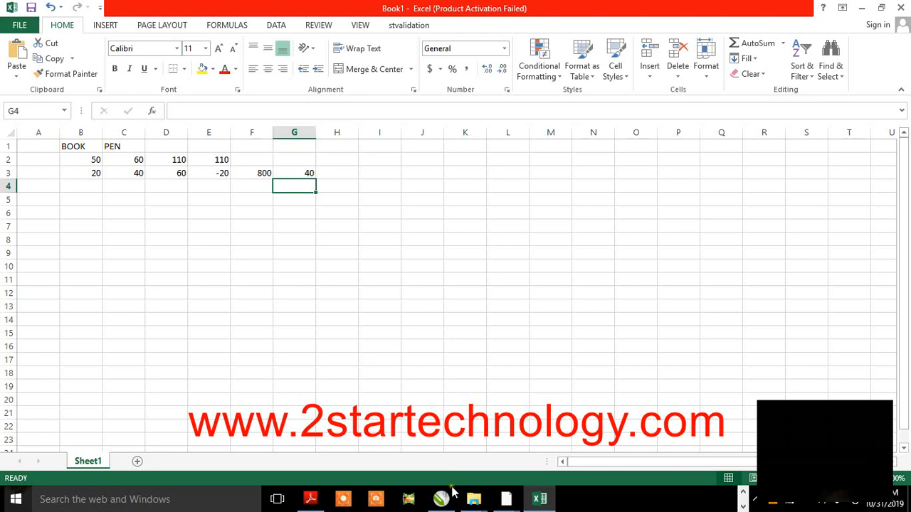
- Review the Basic math table of excel-formulas.pdf in Adobe Reader and return to the Excel worksheet
mouse_move(306, 498)
click(308, 458)
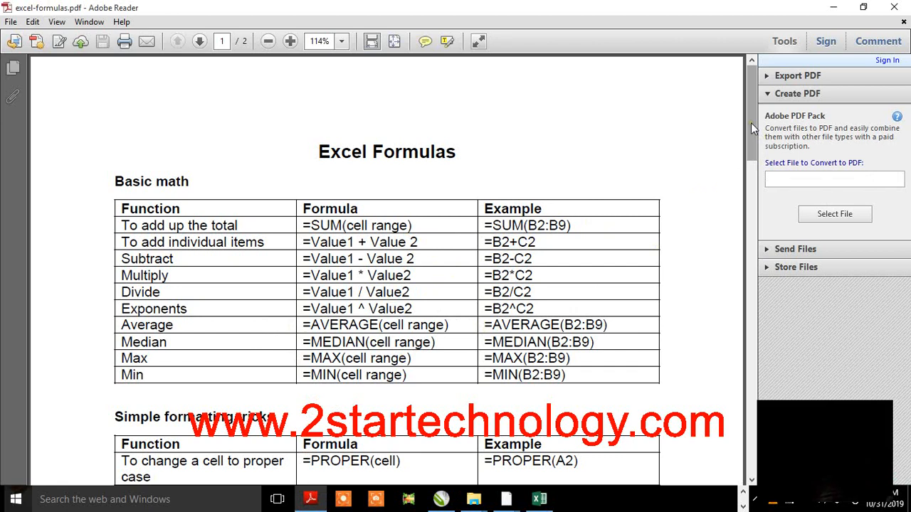
click(829, 7)
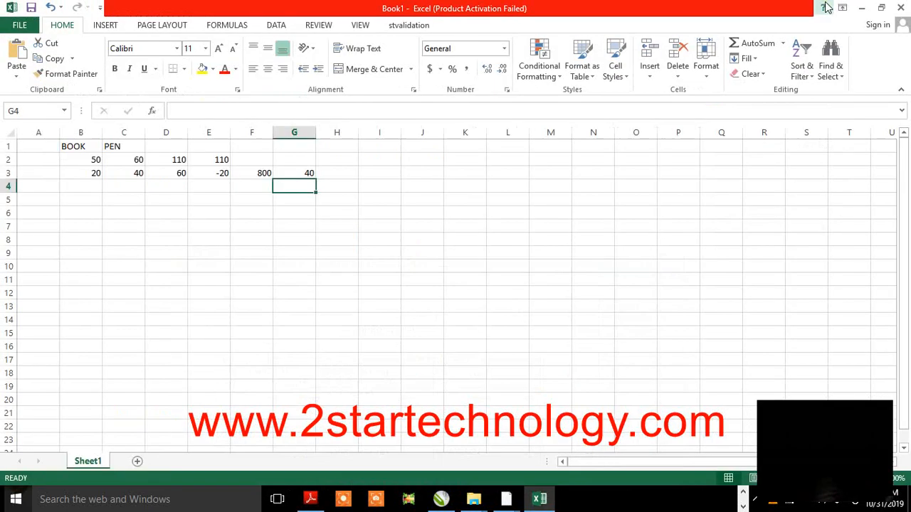